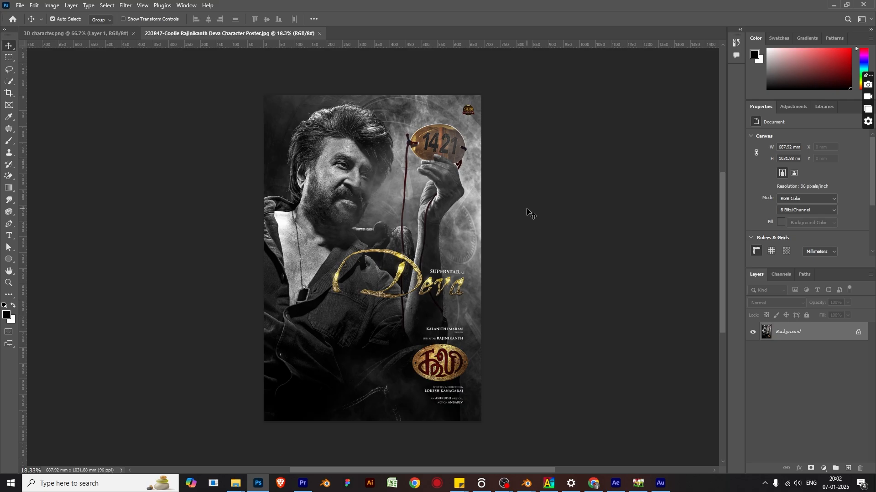
Convert the poster's Background layer into a regular unlocked layer with the default name.
{"action": "scroll", "coordinate": [315, 291], "scroll_direction": "up", "scroll_amount": 3}
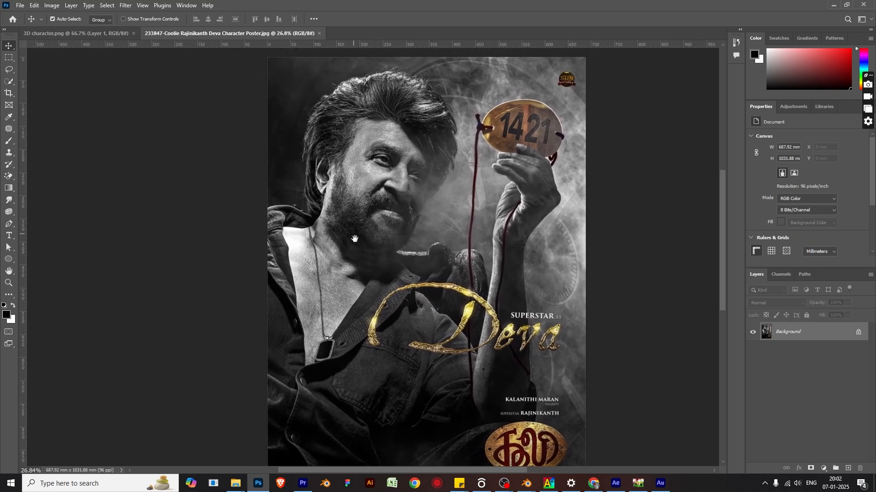
{"action": "left_click_drag", "start_coordinate": [354, 239], "coordinate": [294, 246]}
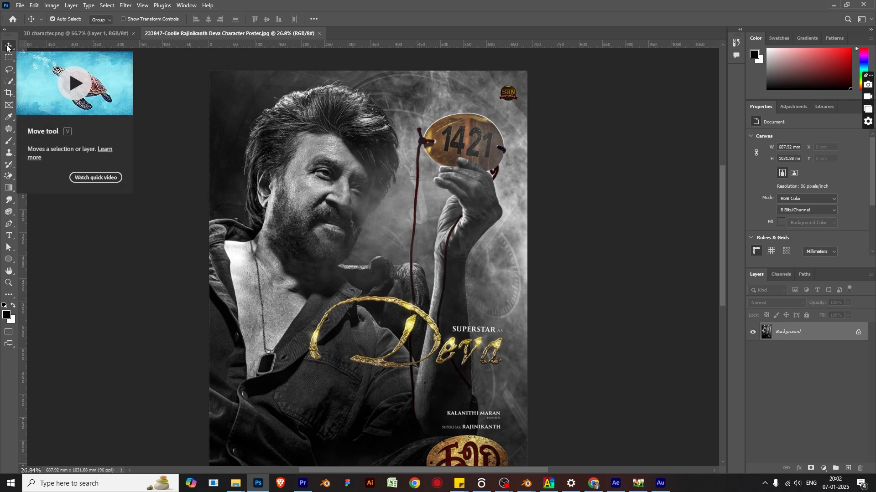
{"action": "left_click", "coordinate": [424, 206]}
{"action": "left_click", "coordinate": [510, 200]}
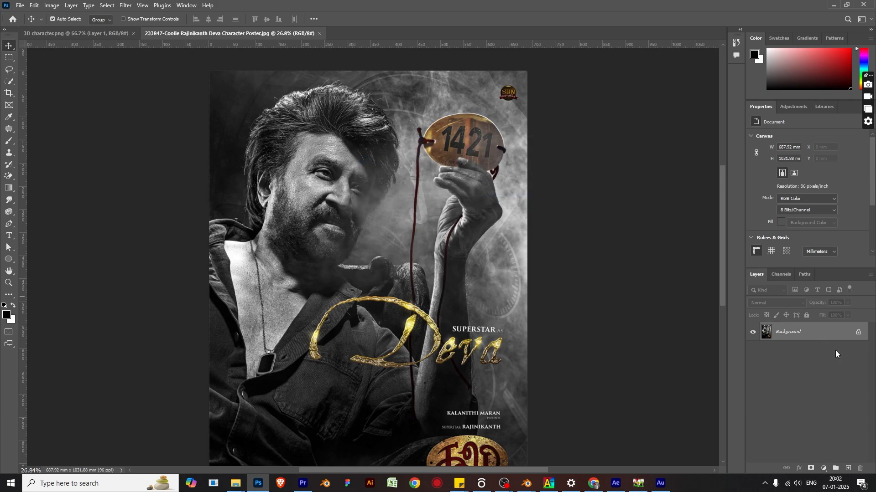
{"action": "double_click", "coordinate": [816, 338]}
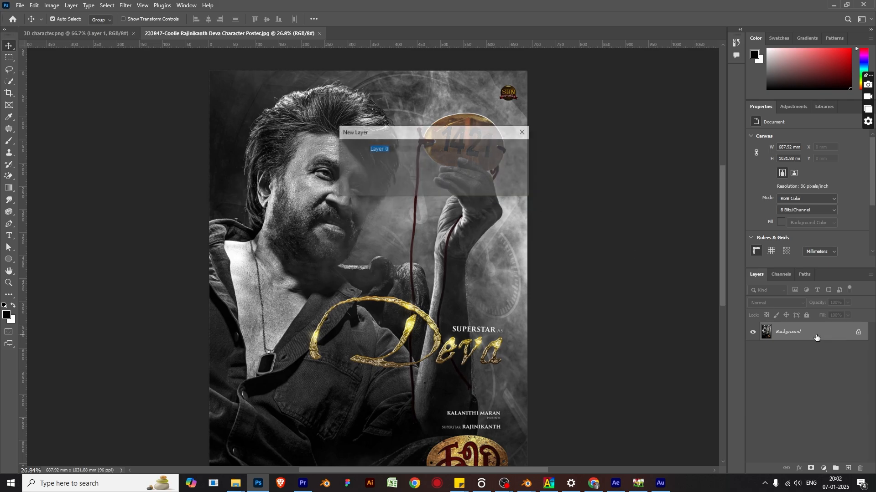
{"action": "left_click", "coordinate": [510, 150]}
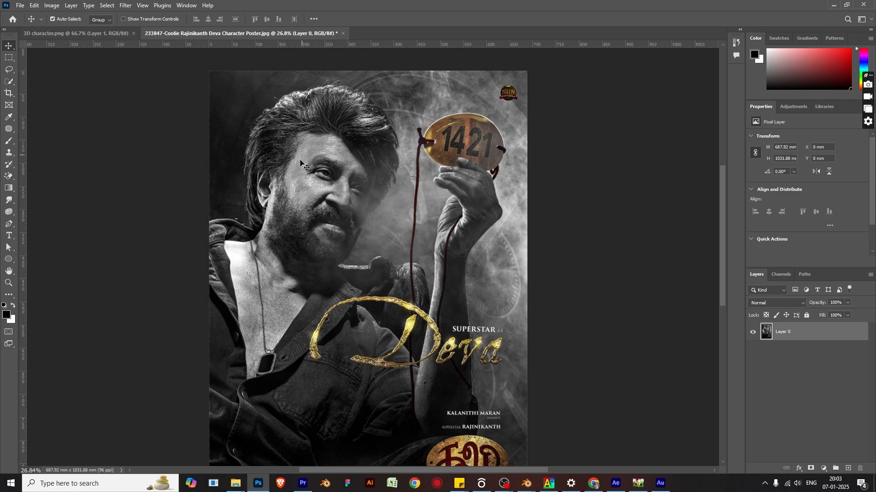
{"action": "left_click", "coordinate": [806, 316]}
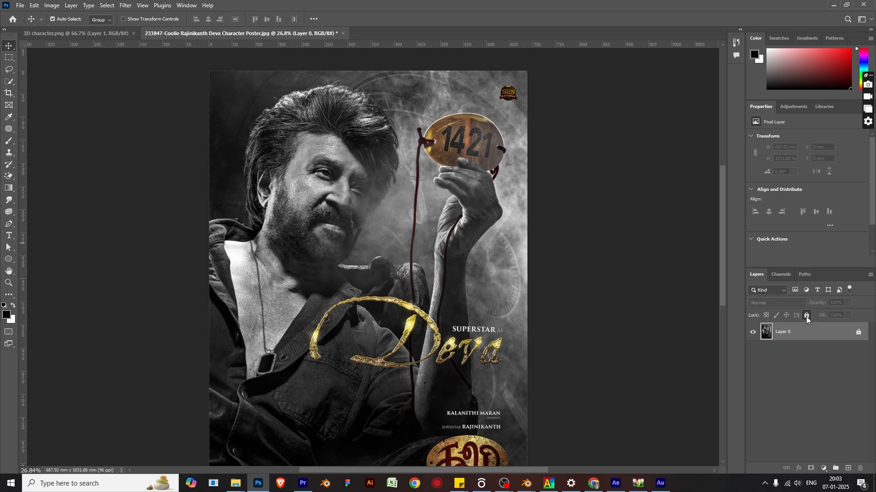
{"action": "left_click", "coordinate": [806, 316]}
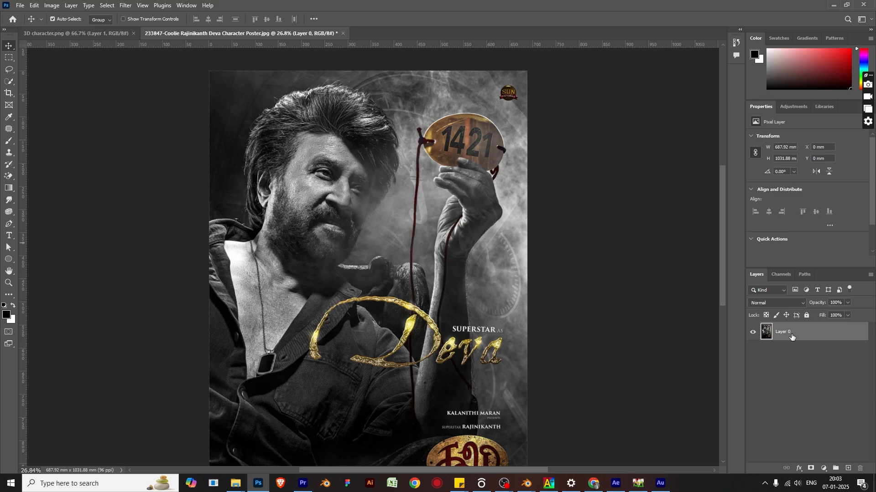
Duplicate the poster layer and set up the original as a hidden, locked layer named Source.
{"action": "key", "text": "ctrl+j"}
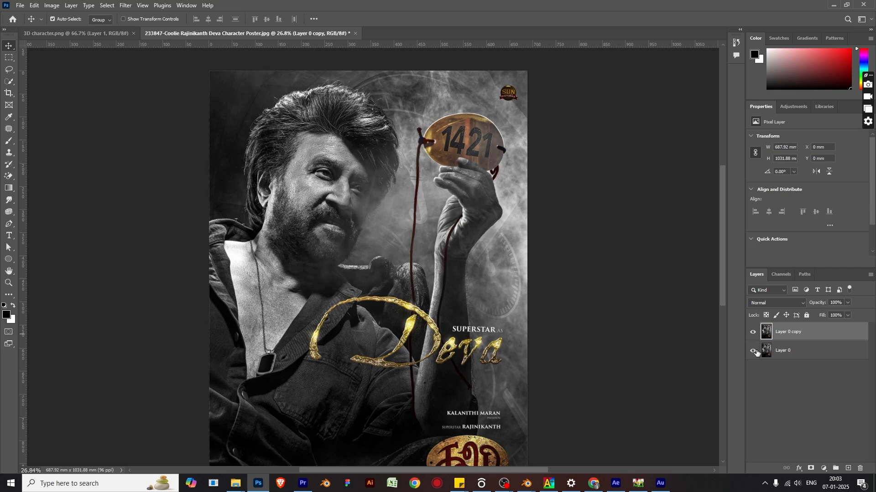
{"action": "double_click", "coordinate": [791, 356]}
{"action": "type", "text": "Source"}
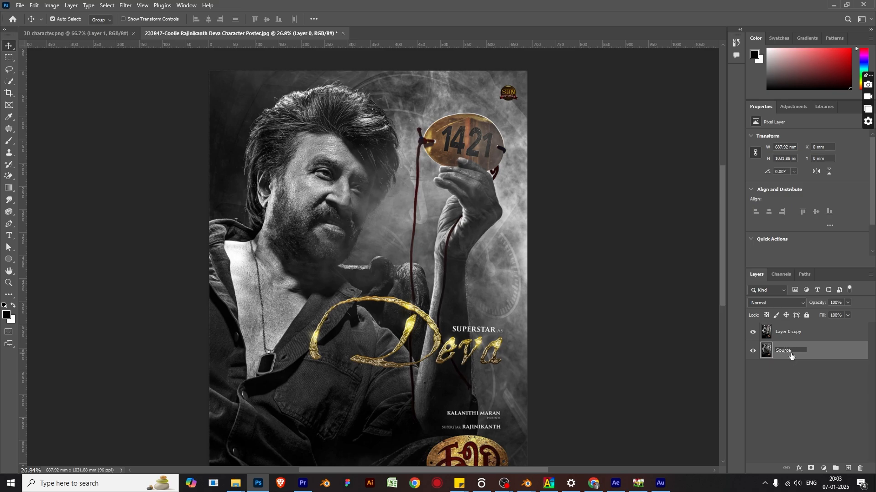
{"action": "left_click", "coordinate": [752, 354]}
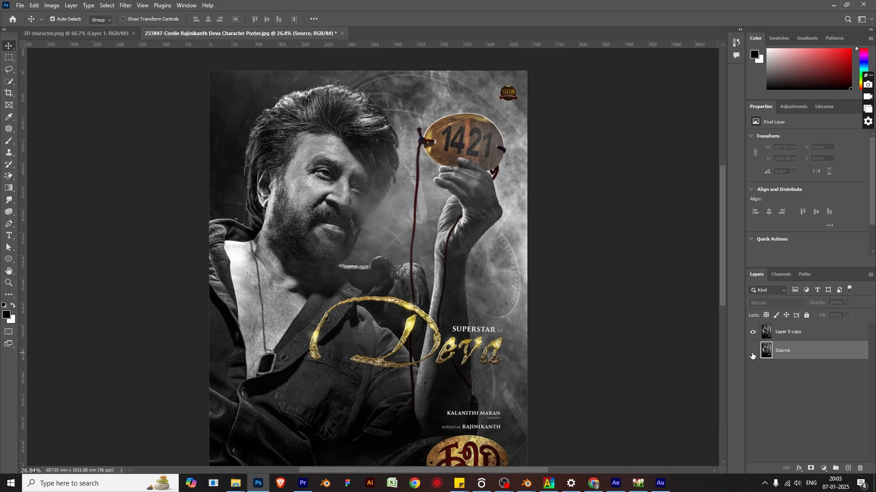
{"action": "left_click", "coordinate": [807, 315]}
Rename the duplicated poster layer REF and make it the active layer.
{"action": "double_click", "coordinate": [805, 334]}
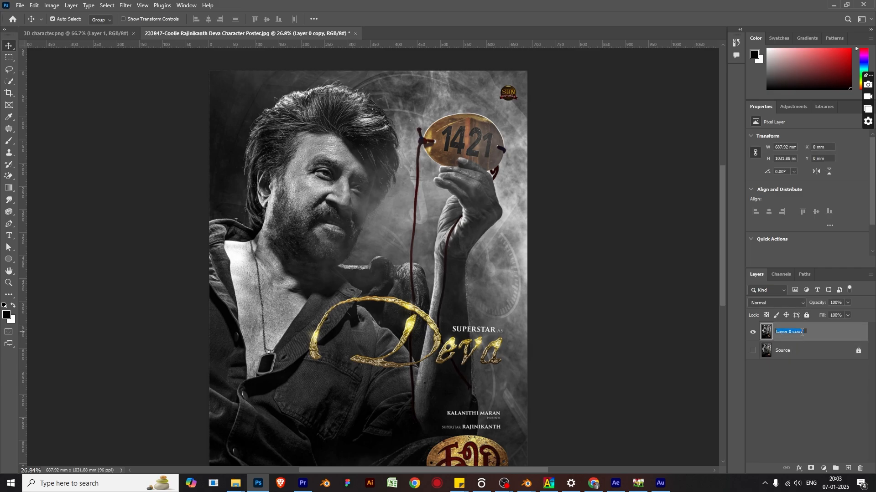
{"action": "type", "text": "REF"}
{"action": "left_click", "coordinate": [802, 383]}
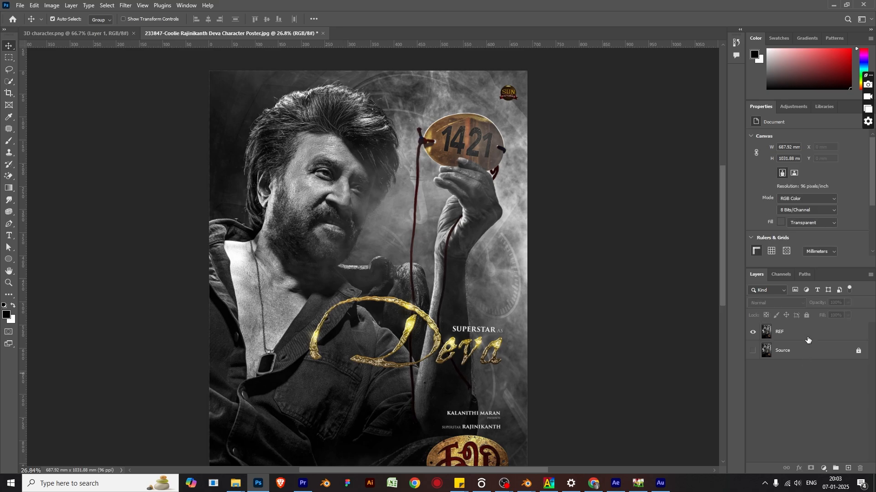
{"action": "left_click", "coordinate": [808, 339]}
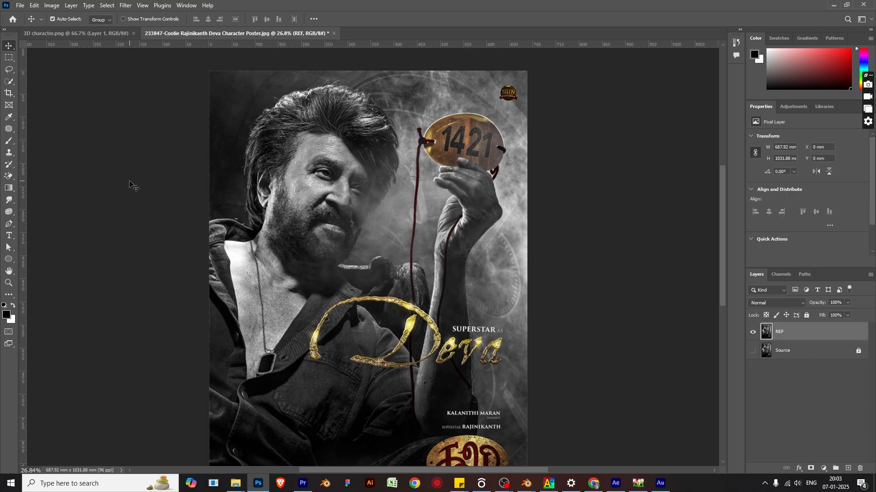
Try moving the REF layer across the canvas with the Move tool, undoing each move.
{"action": "left_click_drag", "start_coordinate": [342, 210], "coordinate": [274, 191]}
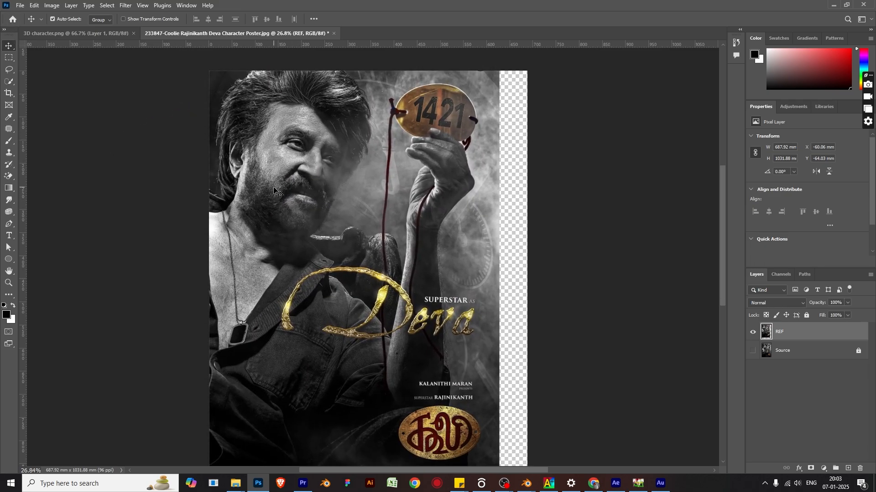
{"action": "key", "text": "ctrl+z"}
{"action": "left_click_drag", "start_coordinate": [402, 300], "coordinate": [391, 237]}
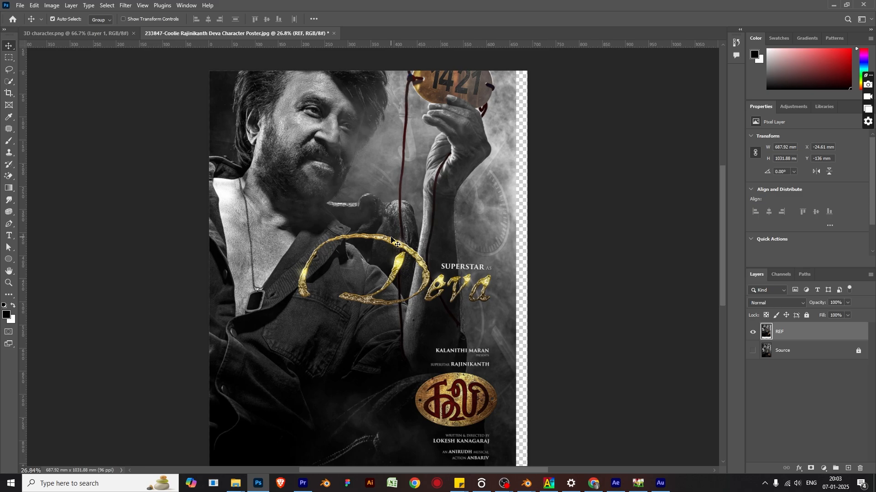
{"action": "key", "text": "ctrl+z"}
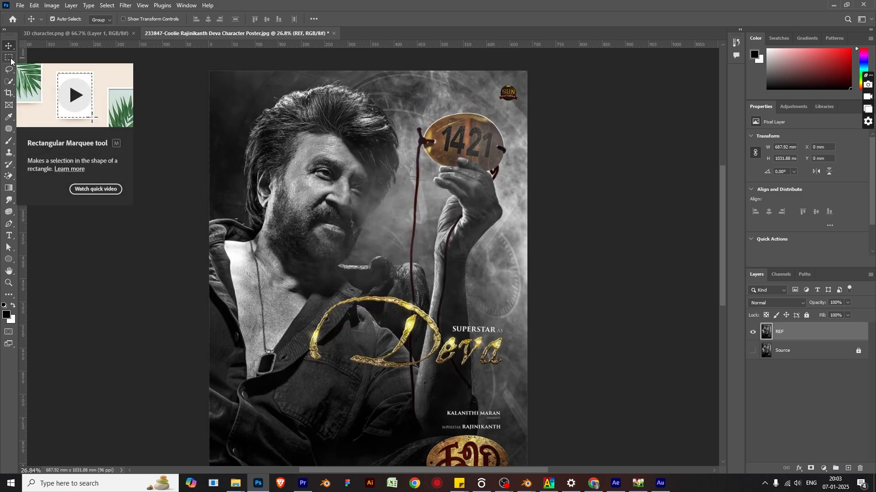
Select a rectangle of about 596 × 396 mm around the face and raised hand with the Rectangular Marquee, and copy it to a new layer.
{"action": "left_click", "coordinate": [11, 59]}
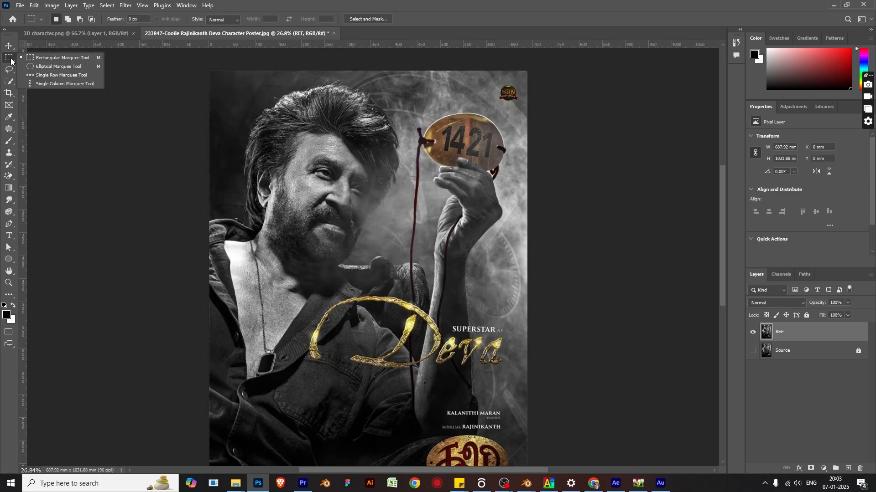
{"action": "left_click", "coordinate": [47, 57]}
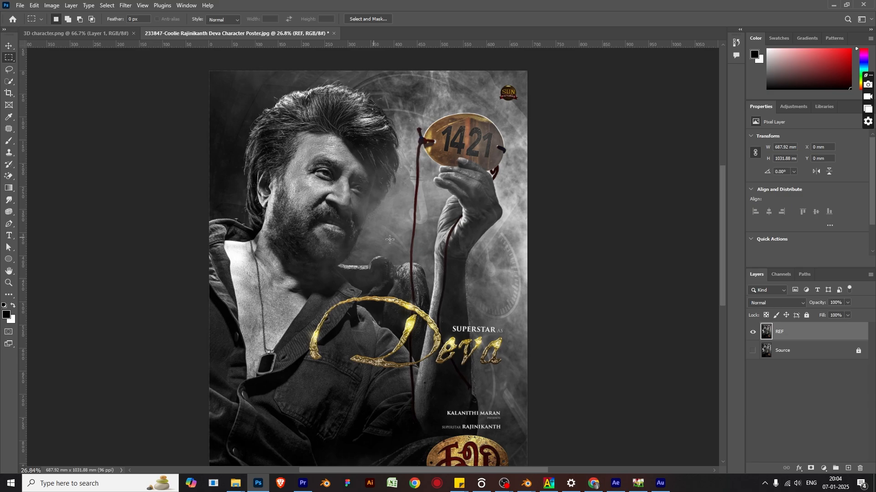
{"action": "scroll", "coordinate": [389, 240], "scroll_direction": "down", "scroll_amount": 1}
{"action": "left_click_drag", "start_coordinate": [259, 104], "coordinate": [476, 188]}
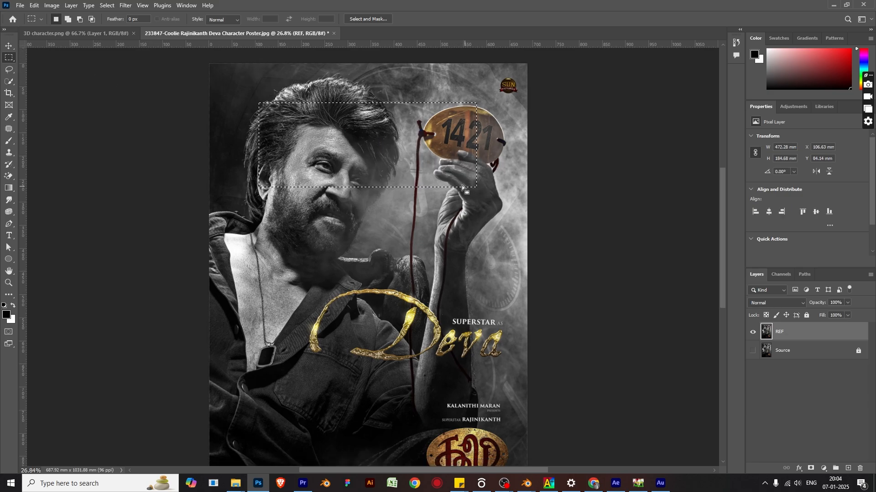
{"action": "left_click_drag", "start_coordinate": [240, 84], "coordinate": [515, 266]}
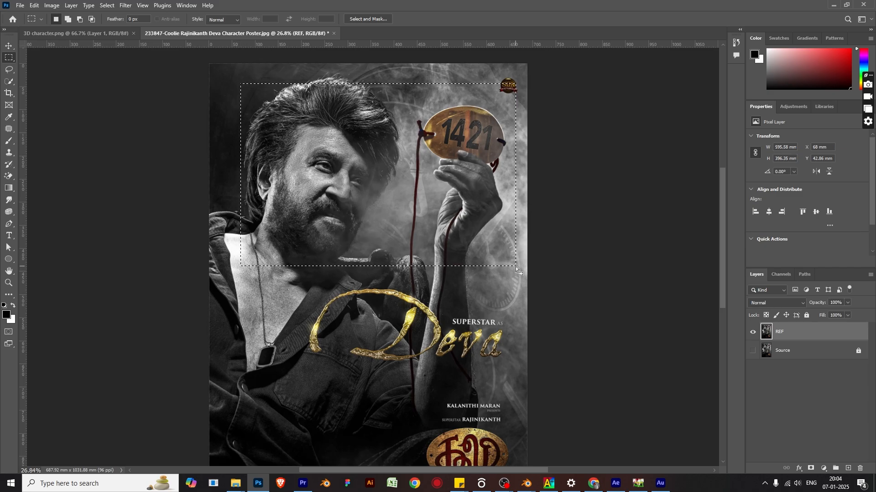
{"action": "key", "text": "ctrl+j"}
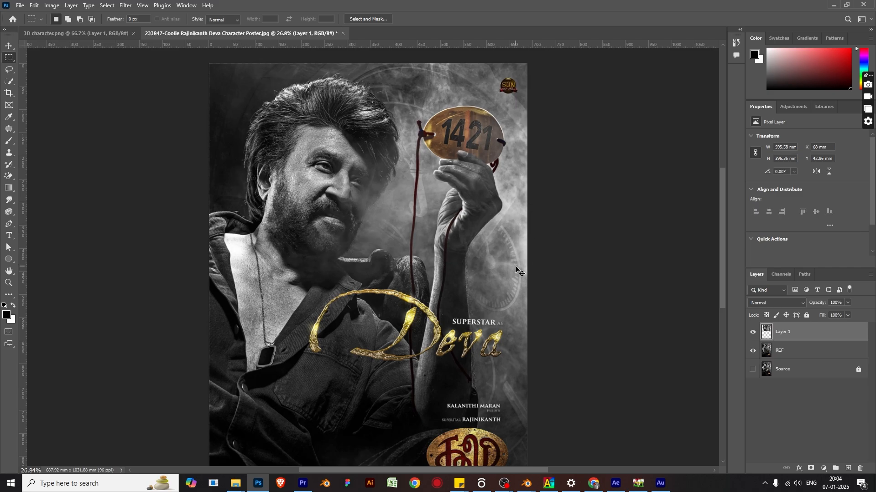
Check the copied rectangular piece with the REF layer hidden, restore REF's visibility, and delete the copied layer.
{"action": "left_click", "coordinate": [753, 350]}
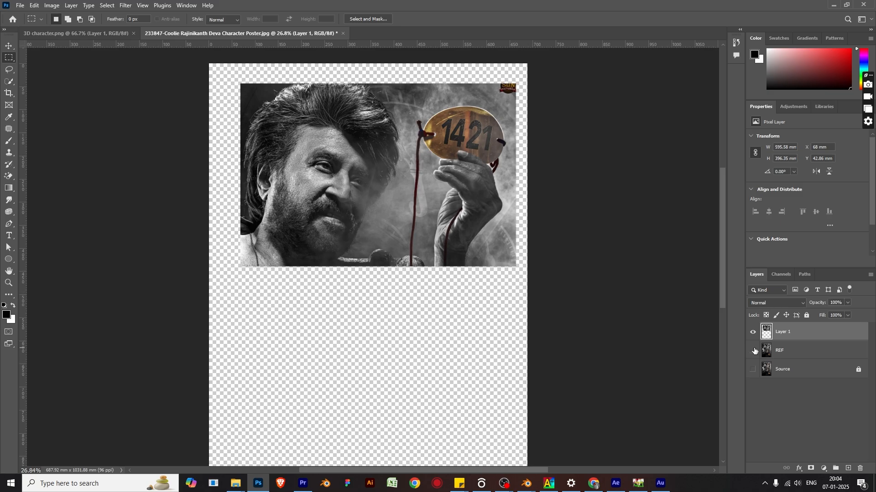
{"action": "left_click", "coordinate": [754, 351]}
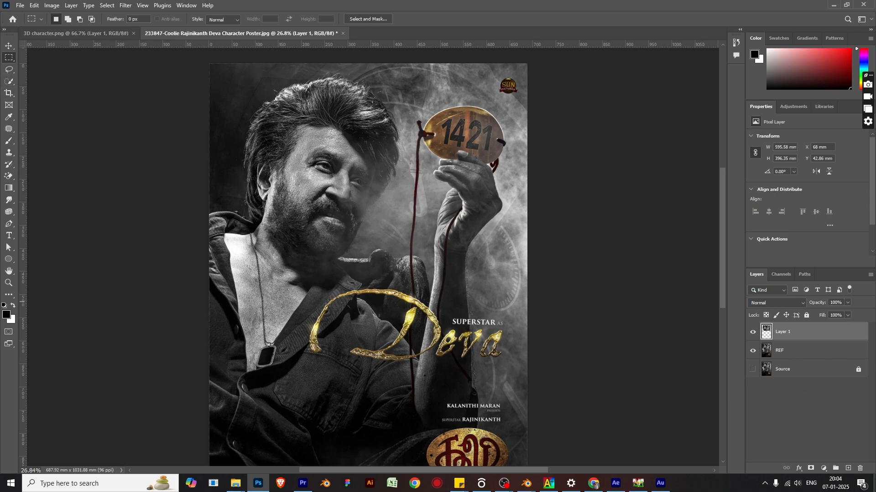
{"action": "left_click", "coordinate": [860, 468]}
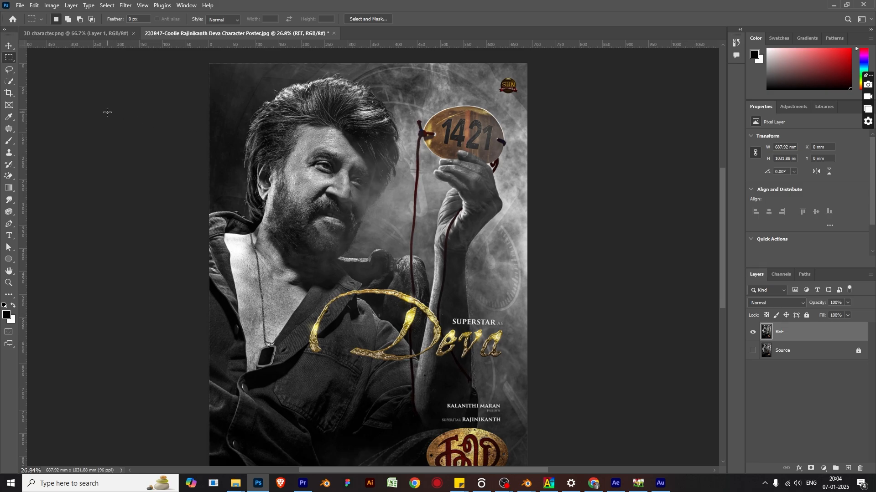
Outline the oval 1421 badge on the REF layer with a freehand Lasso selection of about 209 × 160 mm.
{"action": "left_click", "coordinate": [10, 72]}
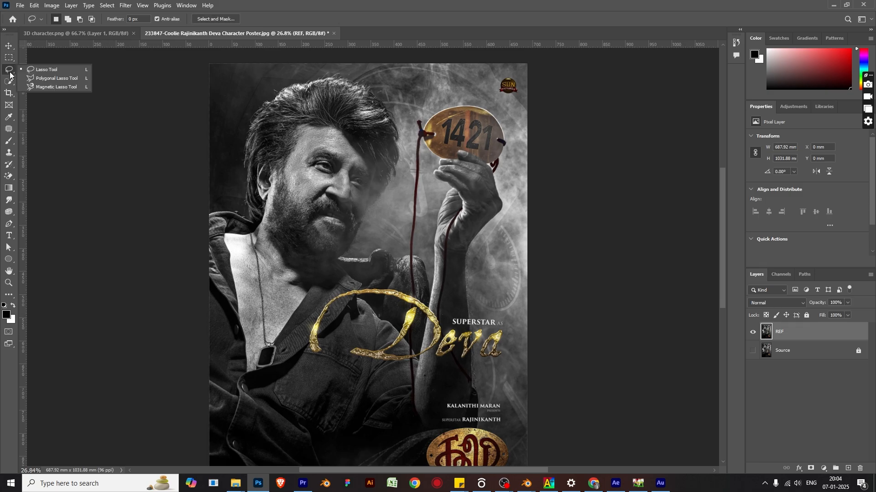
{"action": "left_click", "coordinate": [37, 69]}
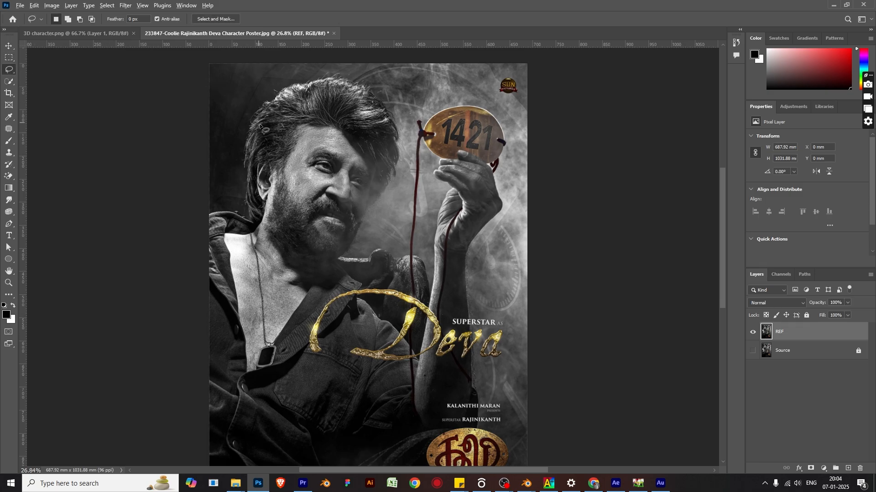
{"action": "scroll", "coordinate": [264, 129], "scroll_direction": "up", "scroll_amount": 5}
{"action": "left_click_drag", "start_coordinate": [323, 212], "coordinate": [20, 197]}
{"action": "left_click_drag", "start_coordinate": [282, 141], "coordinate": [218, 128]}
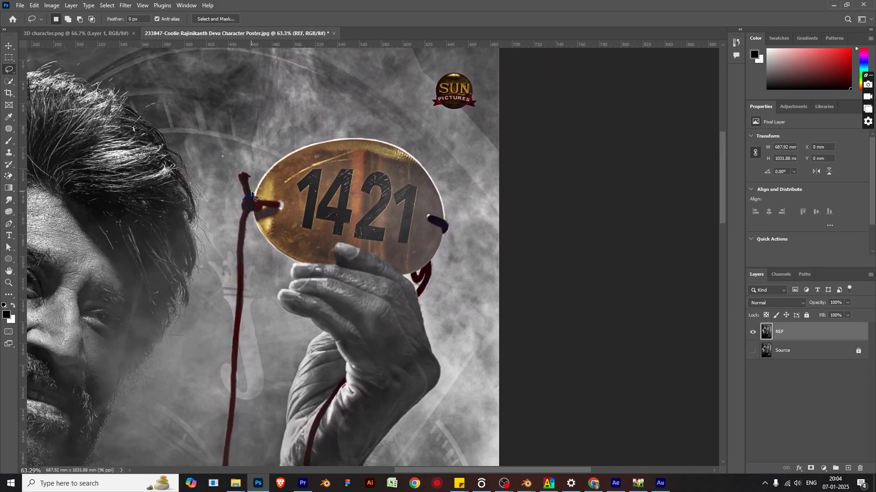
{"action": "scroll", "coordinate": [256, 199], "scroll_direction": "up", "scroll_amount": 1}
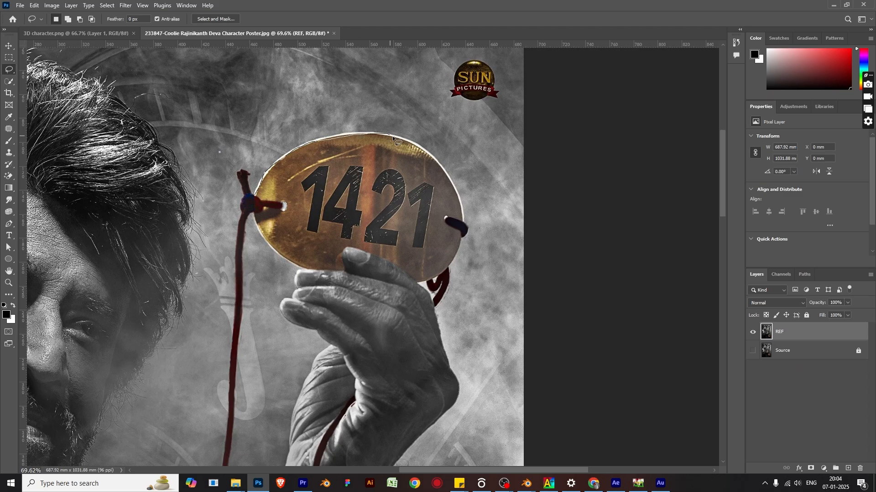
{"action": "left_click_drag", "start_coordinate": [416, 147], "coordinate": [450, 185]}
{"action": "key", "text": "ctrl+d"}
{"action": "scroll", "coordinate": [412, 183], "scroll_direction": "down", "scroll_amount": 4}
{"action": "mouse_move", "coordinate": [298, 168]}
{"action": "left_mouse_down"}
{"action": "mouse_move", "coordinate": [318, 150]}
{"action": "mouse_move", "coordinate": [374, 140]}
{"action": "mouse_move", "coordinate": [412, 145]}
{"action": "mouse_move", "coordinate": [439, 162]}
{"action": "left_mouse_up"}
{"action": "mouse_move", "coordinate": [457, 218]}
{"action": "left_mouse_down"}
{"action": "mouse_move", "coordinate": [452, 249]}
{"action": "mouse_move", "coordinate": [410, 272]}
{"action": "left_mouse_up"}
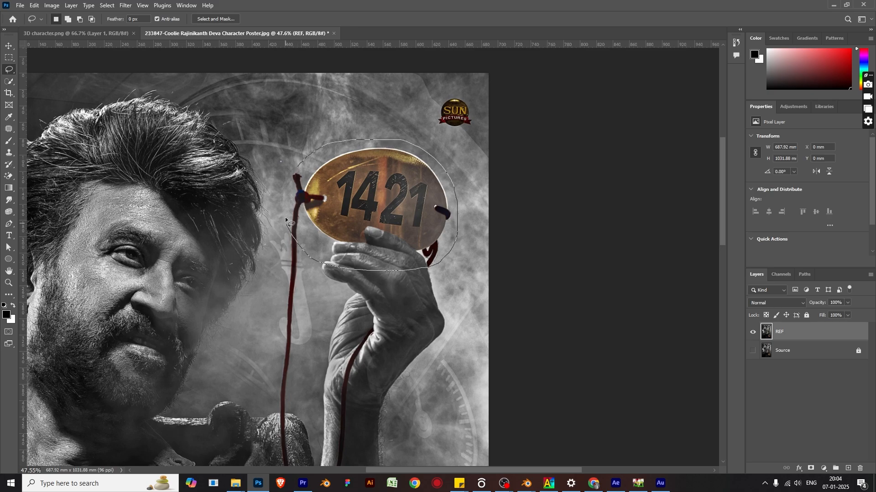
{"action": "left_click_drag", "start_coordinate": [303, 164], "coordinate": [304, 161]}
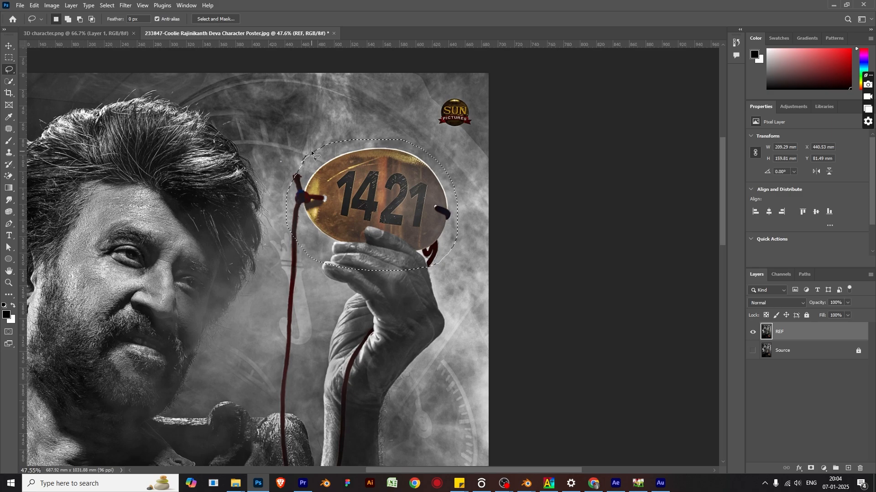
Try deleting the selected badge area from the REF layer and undo the deletion.
{"action": "key", "text": "Delete"}
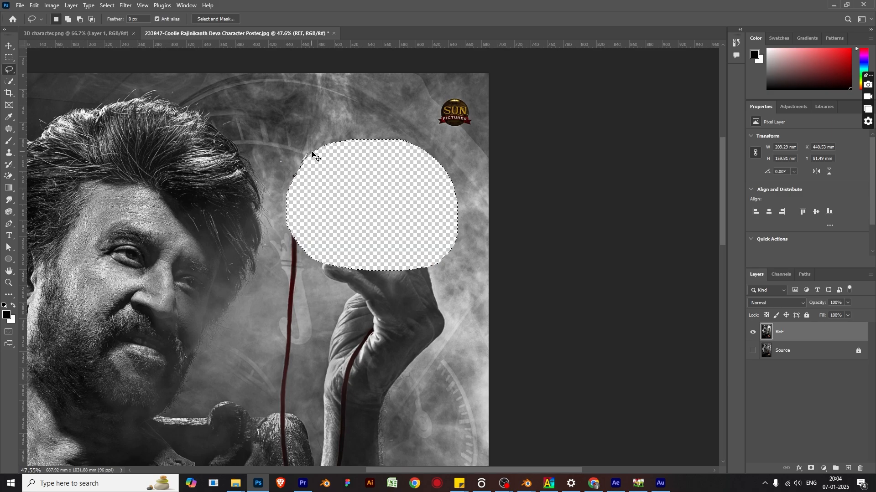
{"action": "key", "text": "ctrl+z"}
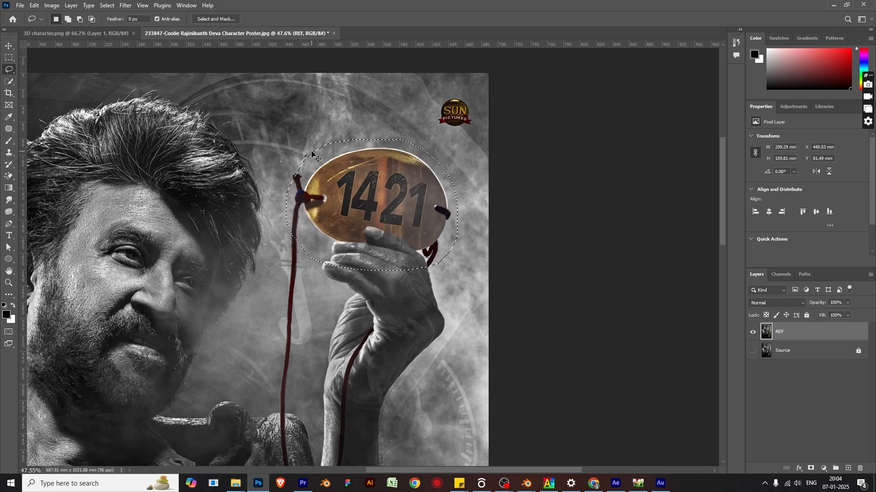
Copy the selected badge area to a new layer, and hide both the REF layer and the new layer.
{"action": "key", "text": "ctrl+j"}
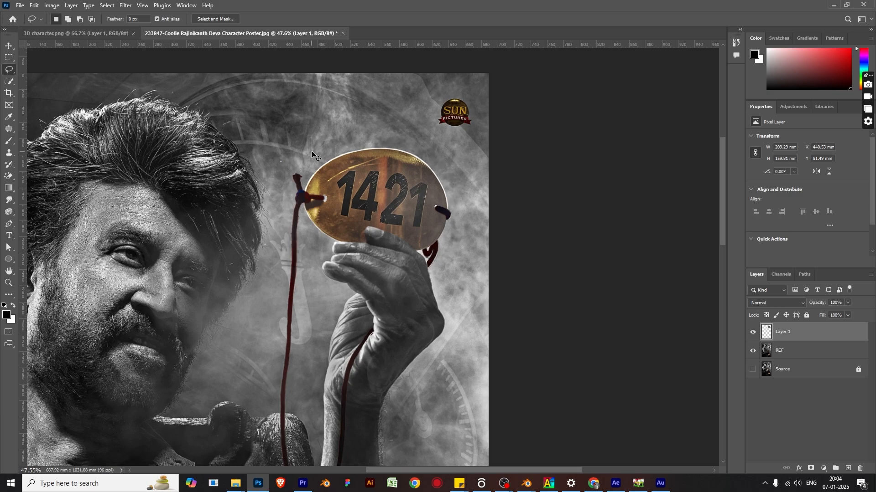
{"action": "left_click", "coordinate": [753, 350]}
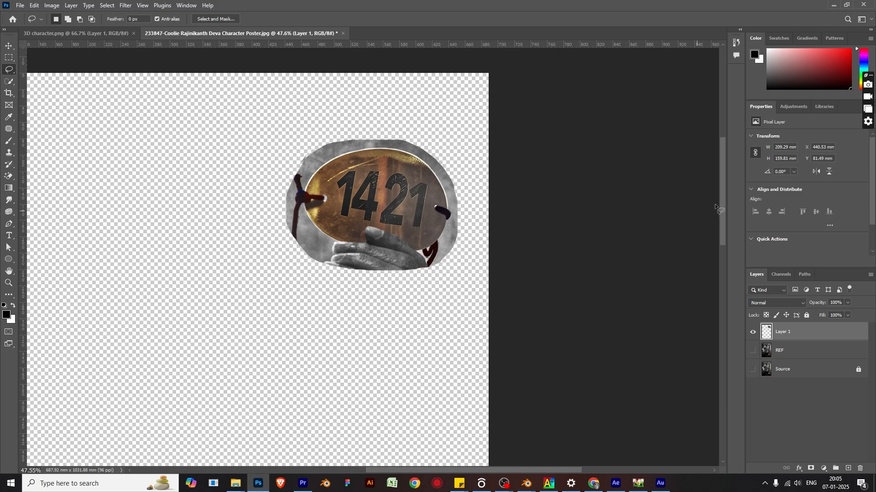
{"action": "left_click", "coordinate": [753, 332]}
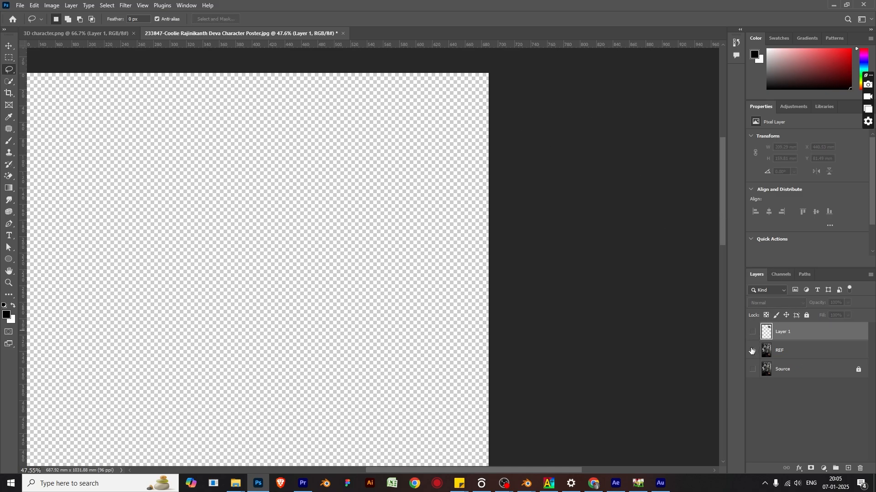
Show the REF layer and select the oval 1421 badge with the Quick Selection tool.
{"action": "left_click", "coordinate": [753, 350]}
{"action": "scroll", "coordinate": [340, 248], "scroll_direction": "down", "scroll_amount": 2}
{"action": "scroll", "coordinate": [335, 247], "scroll_direction": "down", "scroll_amount": 3}
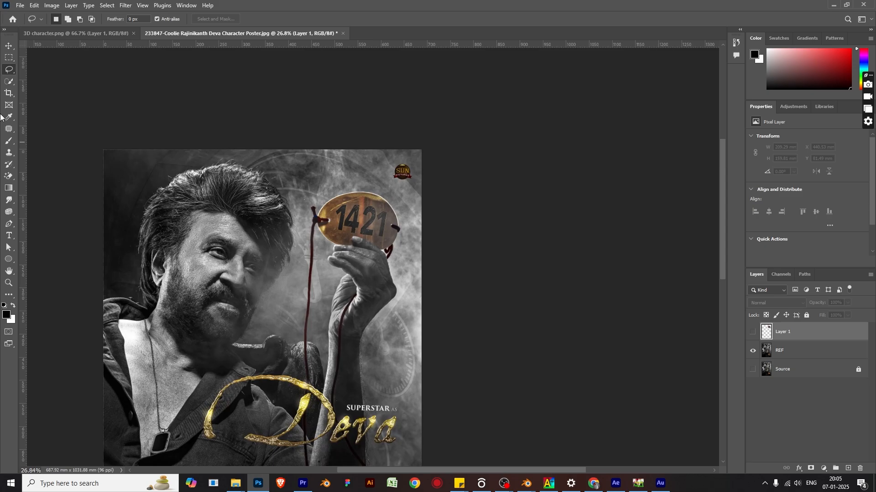
{"action": "left_click", "coordinate": [12, 81]}
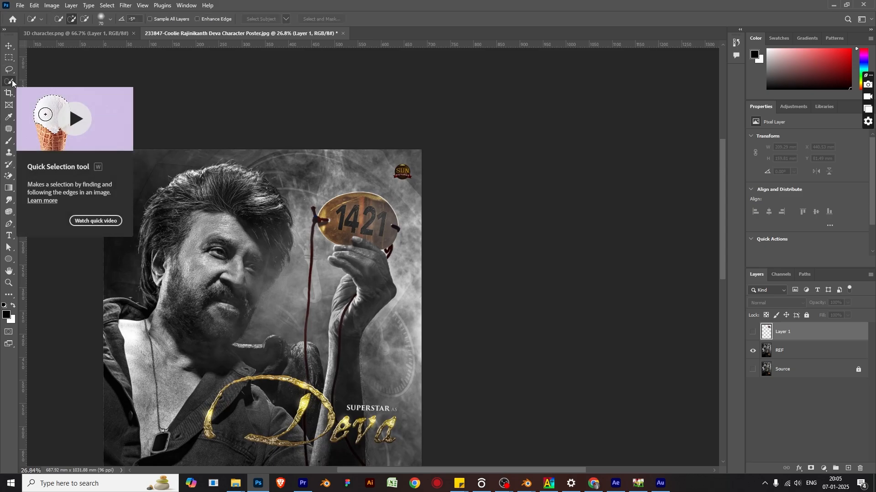
{"action": "right_click", "coordinate": [13, 81]}
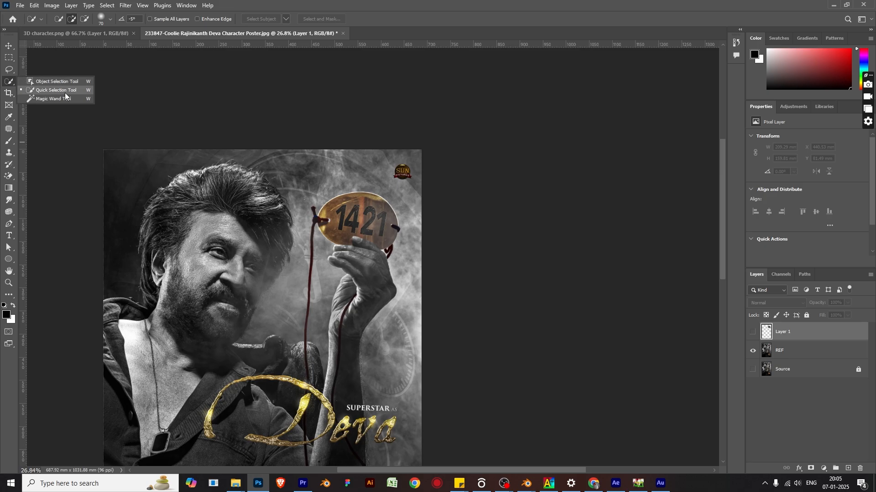
{"action": "scroll", "coordinate": [319, 219], "scroll_direction": "up", "scroll_amount": 5}
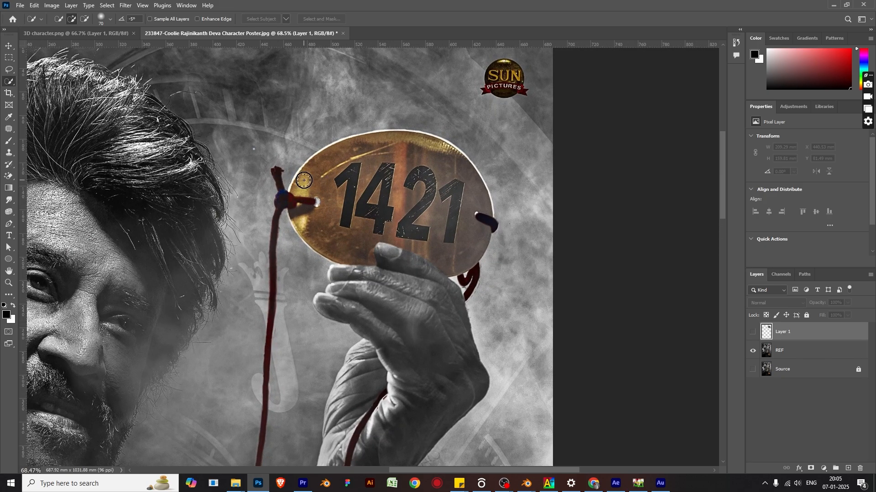
{"action": "mouse_move", "coordinate": [294, 182]}
{"action": "left_mouse_down"}
{"action": "mouse_move", "coordinate": [367, 151]}
{"action": "mouse_move", "coordinate": [422, 150]}
{"action": "mouse_move", "coordinate": [478, 251]}
{"action": "mouse_move", "coordinate": [360, 326]}
{"action": "left_mouse_up"}
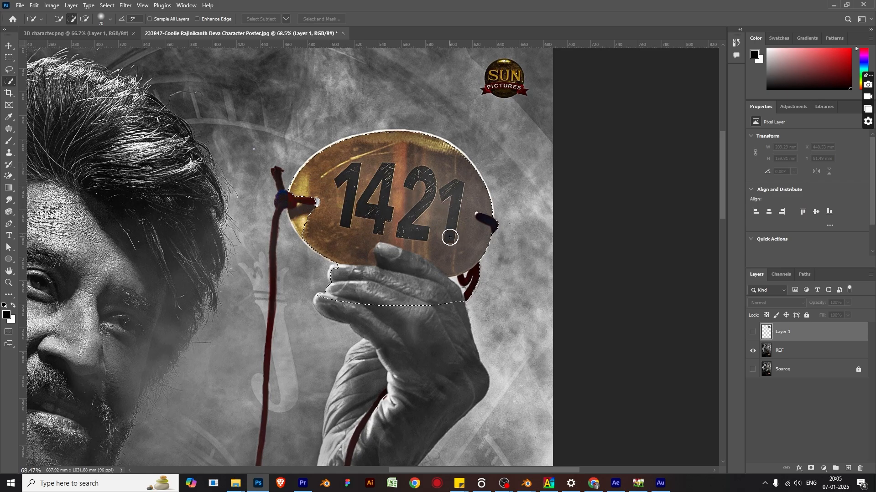
{"action": "scroll", "coordinate": [446, 262], "scroll_direction": "up", "scroll_amount": 3}
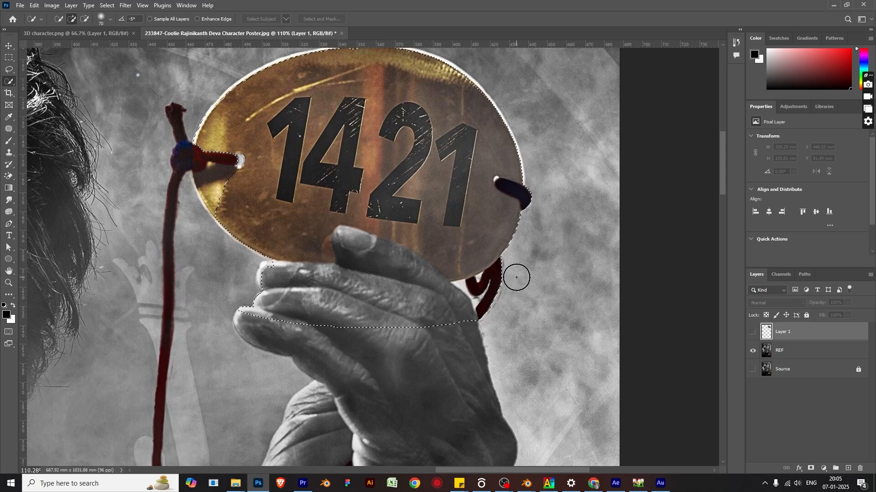
Subtract the fingers from the badge selection and add the missing strip of badge below the left-hand cord.
{"action": "key", "text": "alt"}
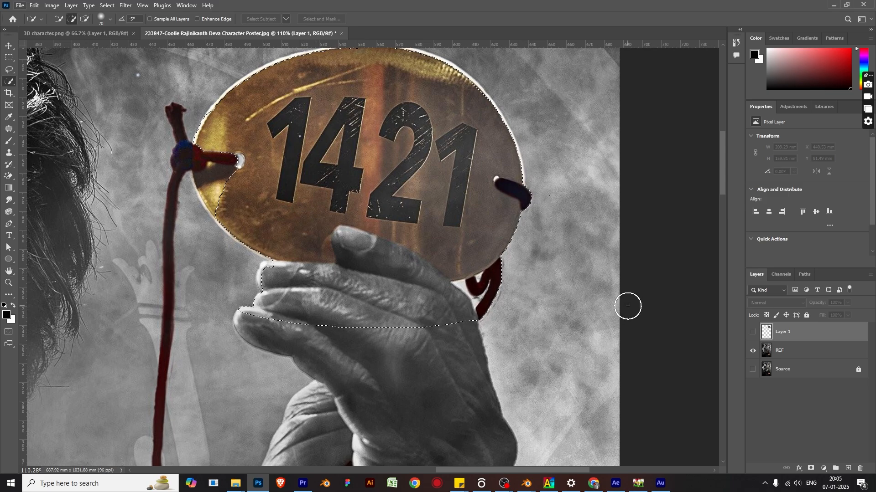
{"action": "key", "text": "alt"}
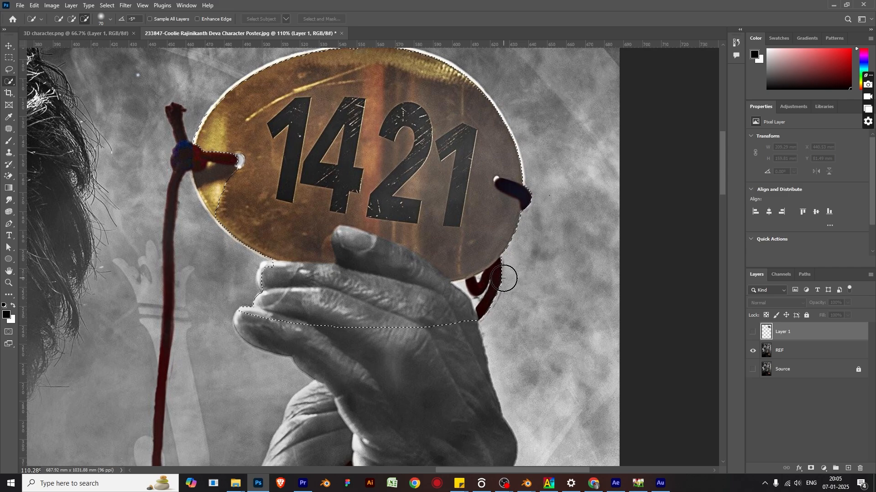
{"action": "mouse_move", "coordinate": [504, 287]}
{"action": "left_mouse_down"}
{"action": "mouse_move", "coordinate": [471, 318]}
{"action": "mouse_move", "coordinate": [454, 305]}
{"action": "mouse_move", "coordinate": [420, 306]}
{"action": "mouse_move", "coordinate": [411, 287]}
{"action": "mouse_move", "coordinate": [373, 258]}
{"action": "left_mouse_up"}
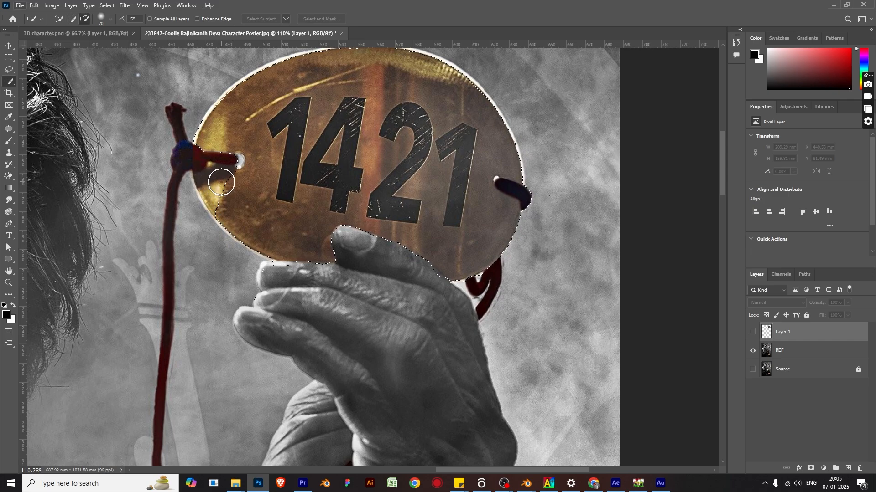
{"action": "left_click", "coordinate": [221, 183], "text": "alt"}
{"action": "mouse_move", "coordinate": [222, 187]}
{"action": "left_mouse_down"}
{"action": "mouse_move", "coordinate": [271, 180]}
{"action": "mouse_move", "coordinate": [210, 212]}
{"action": "left_mouse_up"}
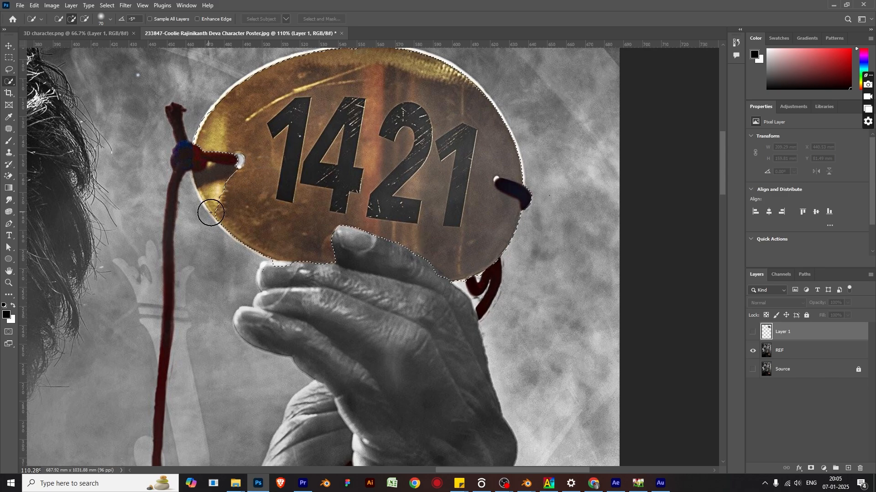
{"action": "left_click", "coordinate": [221, 187]}
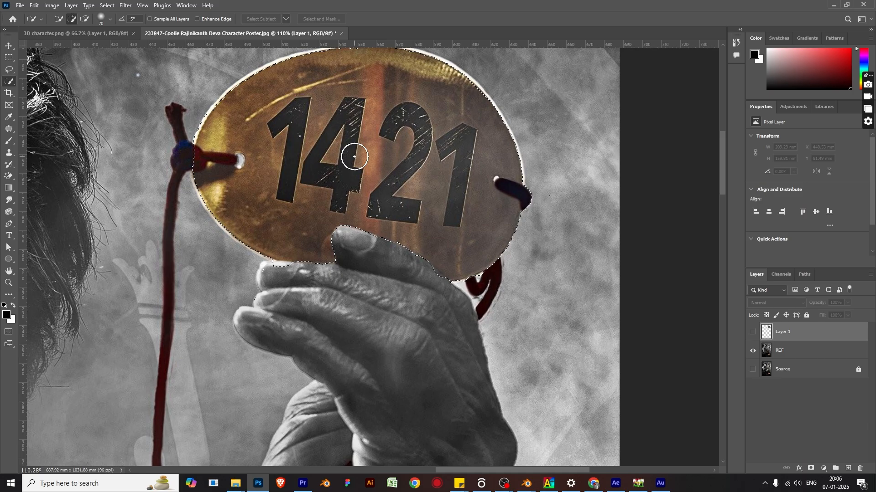
Subtract the leftover fingertip area below the badge's edge from the selection, reducing the selection brush size to 30.
{"action": "key", "text": "alt"}
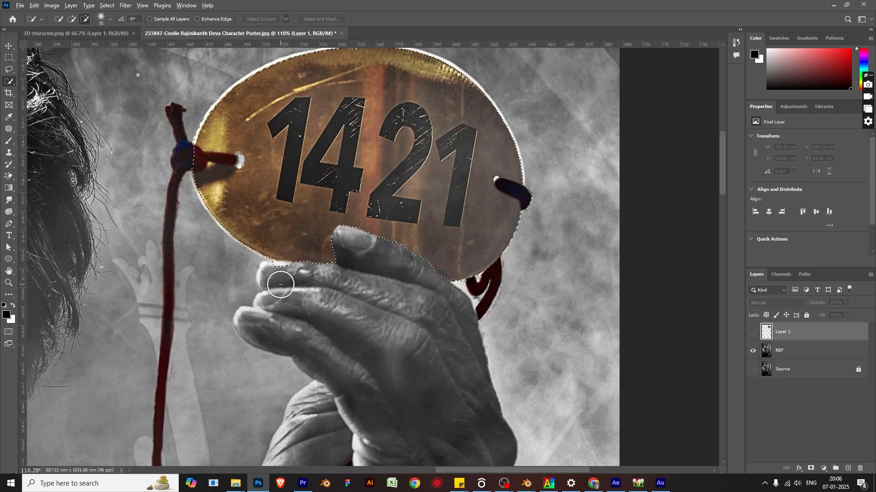
{"action": "scroll", "coordinate": [280, 284], "scroll_direction": "up", "scroll_amount": 5}
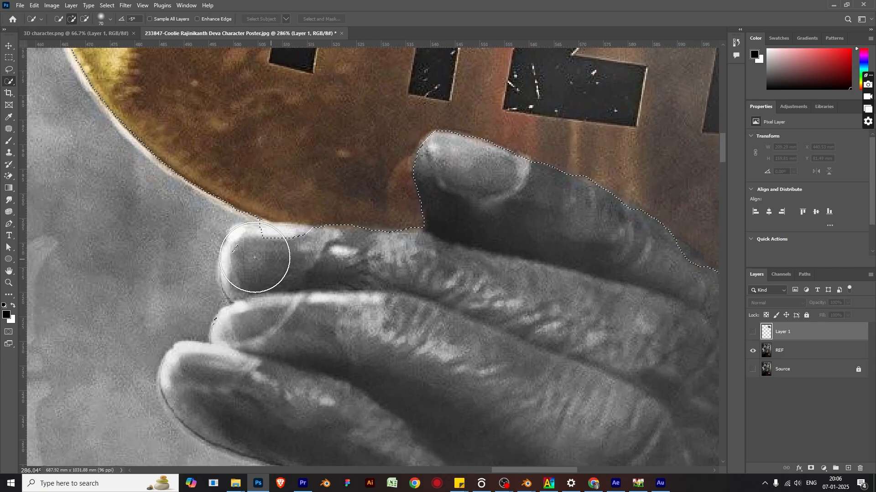
{"action": "key", "text": "alt"}
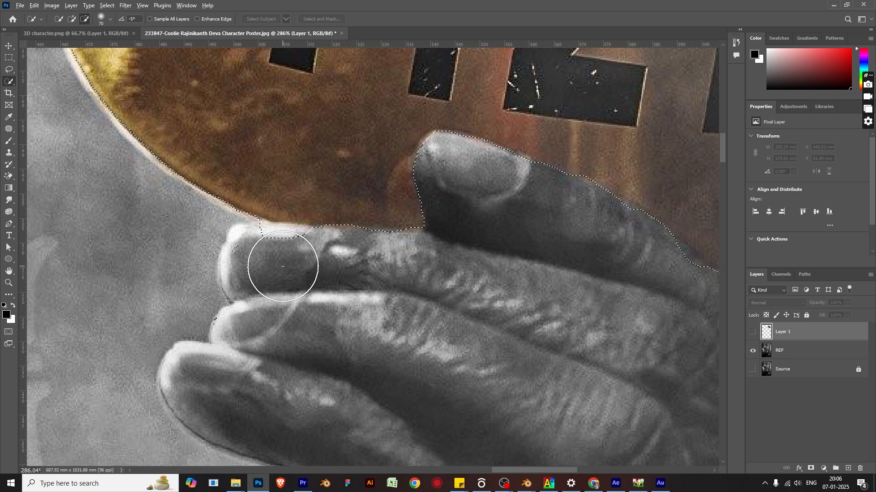
{"action": "left_click", "coordinate": [283, 267], "text": "alt"}
{"action": "key", "text": "["}
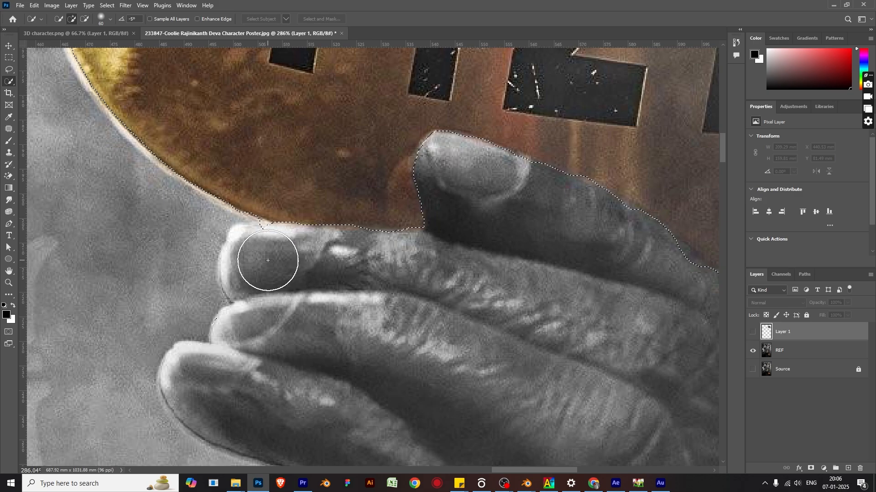
{"action": "key", "text": "["}
{"action": "key", "text": "["}
{"action": "key", "text": "["}
{"action": "key", "text": "["}
{"action": "key", "text": "["}
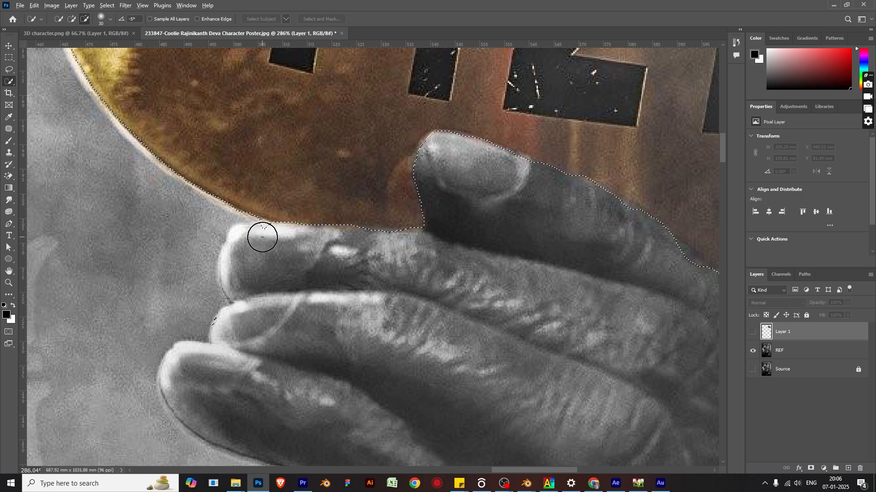
{"action": "left_click", "coordinate": [262, 237], "text": "alt"}
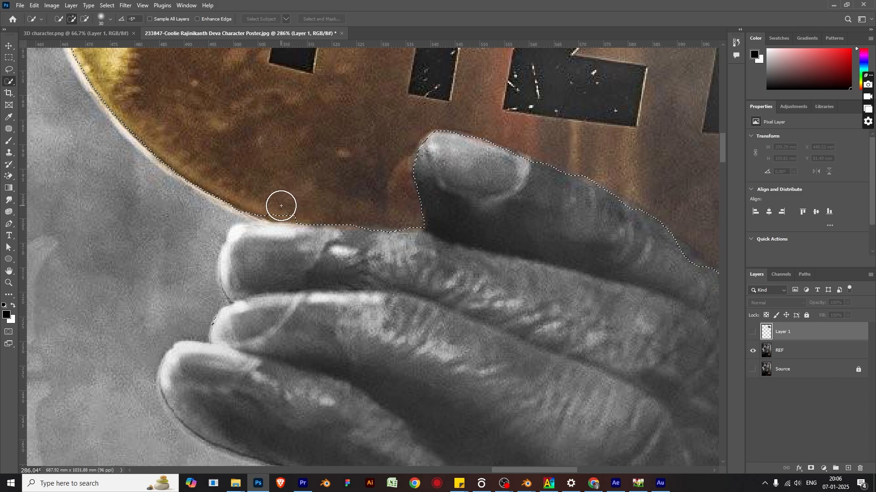
Copy the selected badge to a new layer and hide REF so only the cutout shows.
{"action": "scroll", "coordinate": [365, 237], "scroll_direction": "down", "scroll_amount": 1}
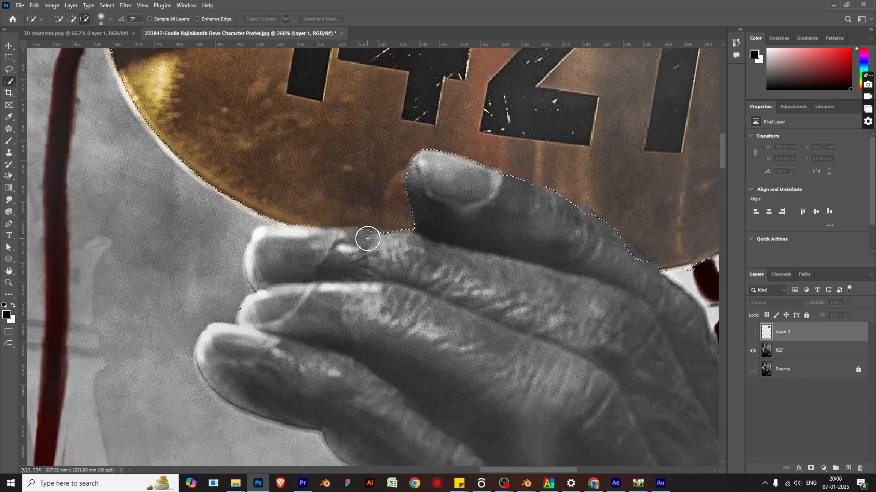
{"action": "scroll", "coordinate": [367, 238], "scroll_direction": "down", "scroll_amount": 15}
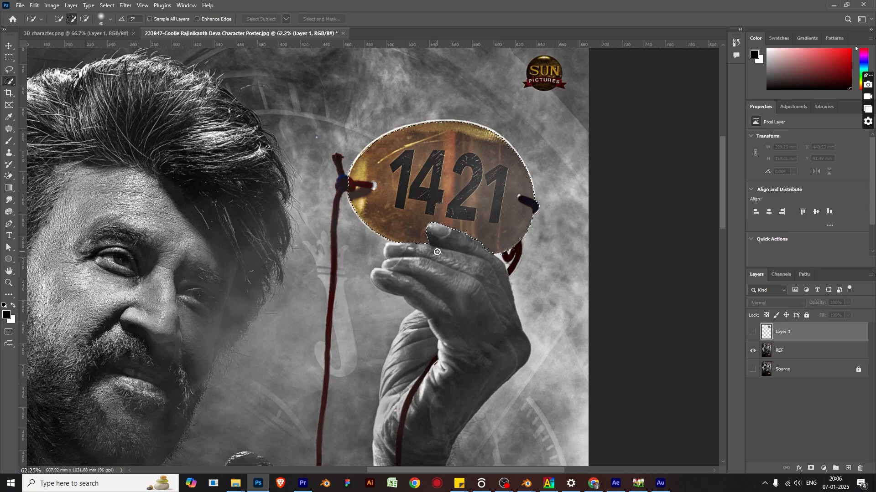
{"action": "key", "text": "ctrl+j"}
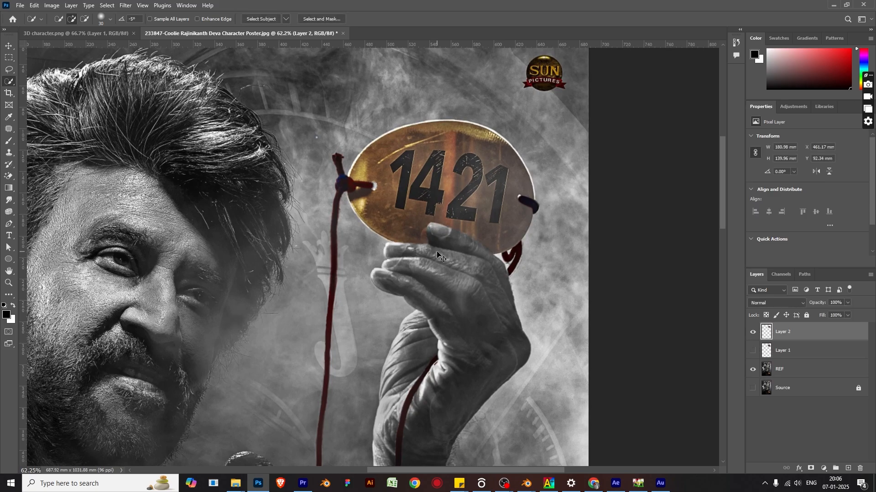
{"action": "left_click", "coordinate": [752, 351]}
{"action": "left_click", "coordinate": [753, 370]}
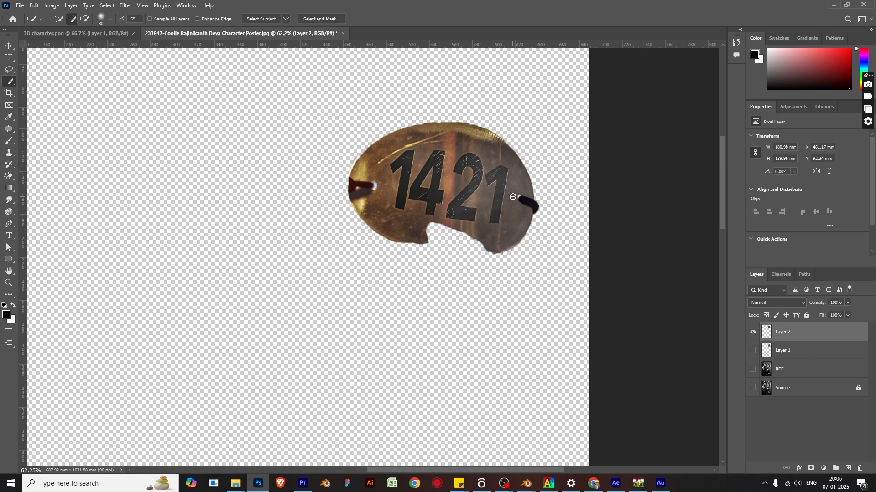
Compare the Quick Selection cutout with the Lasso copy on Layer 1 by toggling the visibility of both layers.
{"action": "left_click", "coordinate": [754, 332]}
{"action": "left_click", "coordinate": [753, 332]}
{"action": "left_click", "coordinate": [754, 350]}
{"action": "left_click", "coordinate": [753, 351]}
{"action": "scroll", "coordinate": [471, 293], "scroll_direction": "down", "scroll_amount": 3}
{"action": "scroll", "coordinate": [471, 293], "scroll_direction": "down", "scroll_amount": 2}
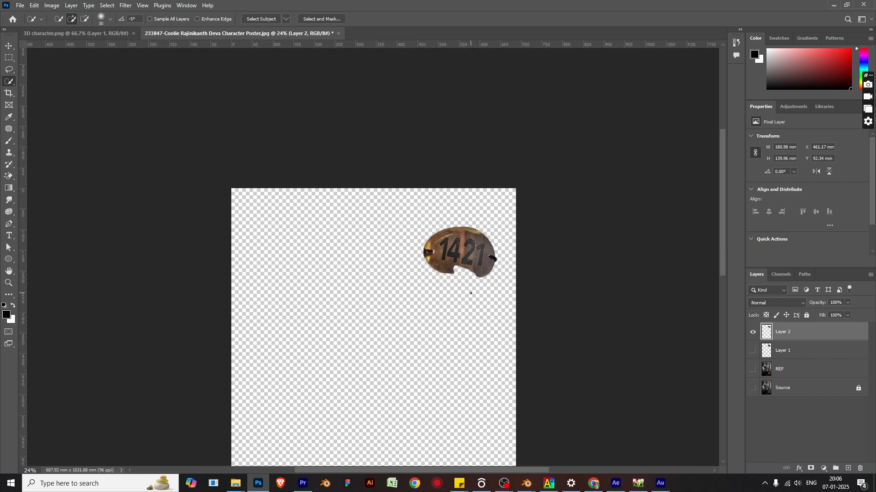
Duplicate the badge cutout twice with the Move tool, placing one copy at the middle left and the other lower near the canvas centre.
{"action": "left_click", "coordinate": [767, 332], "text": "ctrl"}
{"action": "key", "text": "v"}
{"action": "left_click", "coordinate": [525, 263]}
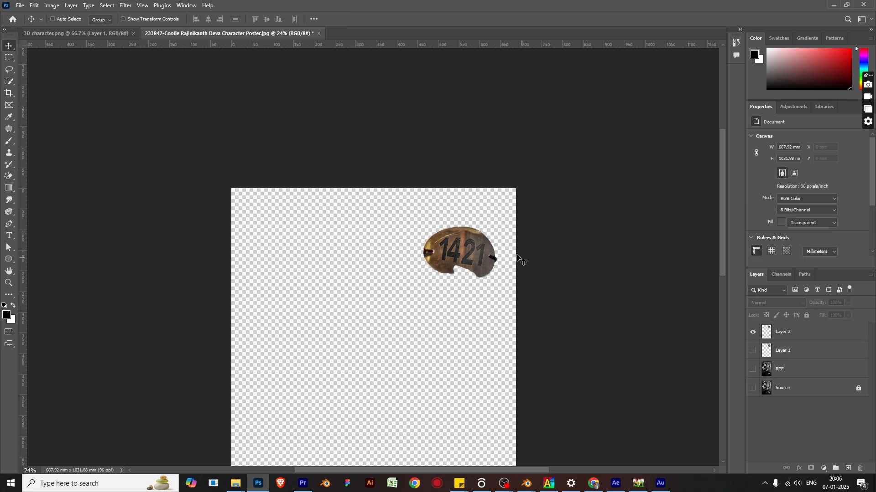
{"action": "left_click", "coordinate": [468, 256]}
{"action": "left_click_drag", "start_coordinate": [468, 256], "coordinate": [395, 393]}
{"action": "scroll", "coordinate": [338, 313], "scroll_direction": "down", "scroll_amount": 2}
{"action": "left_click_drag", "start_coordinate": [408, 354], "coordinate": [450, 265]}
{"action": "scroll", "coordinate": [450, 266], "scroll_direction": "up", "scroll_amount": 2}
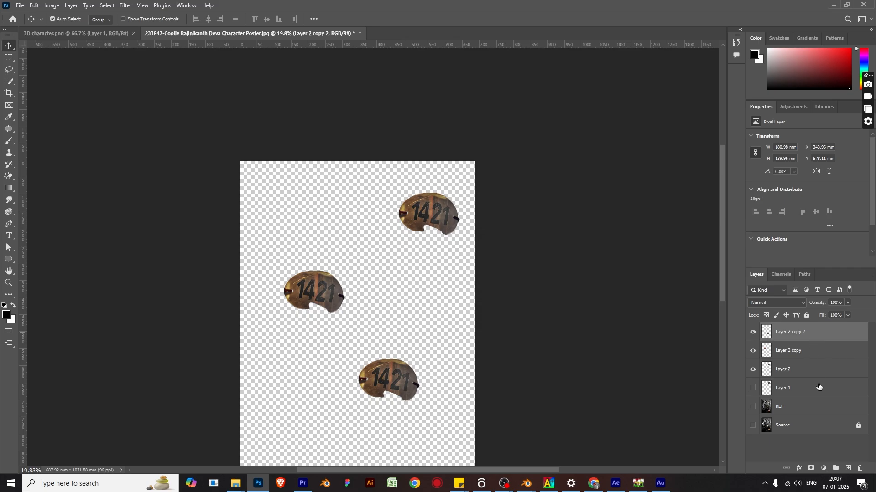
Merge Layer 2 and its two copies into a single layer.
{"action": "left_click", "coordinate": [817, 376], "text": "shift"}
{"action": "right_click", "coordinate": [817, 372]}
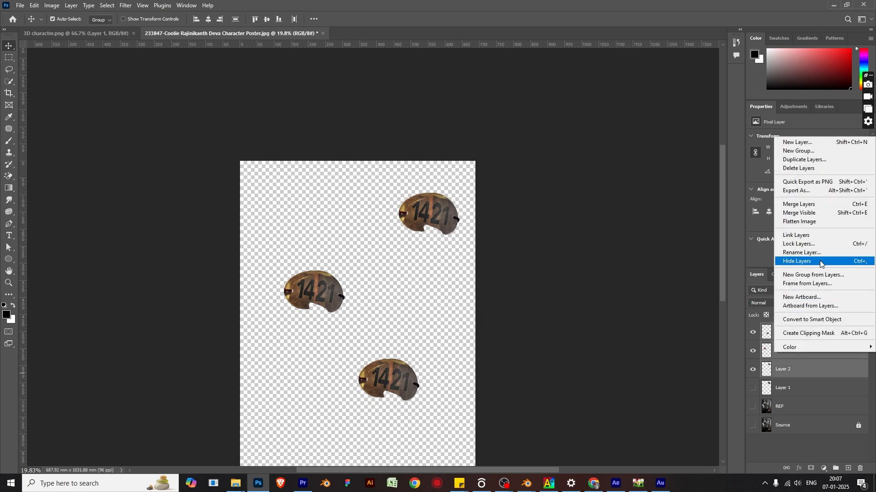
{"action": "left_click", "coordinate": [812, 206]}
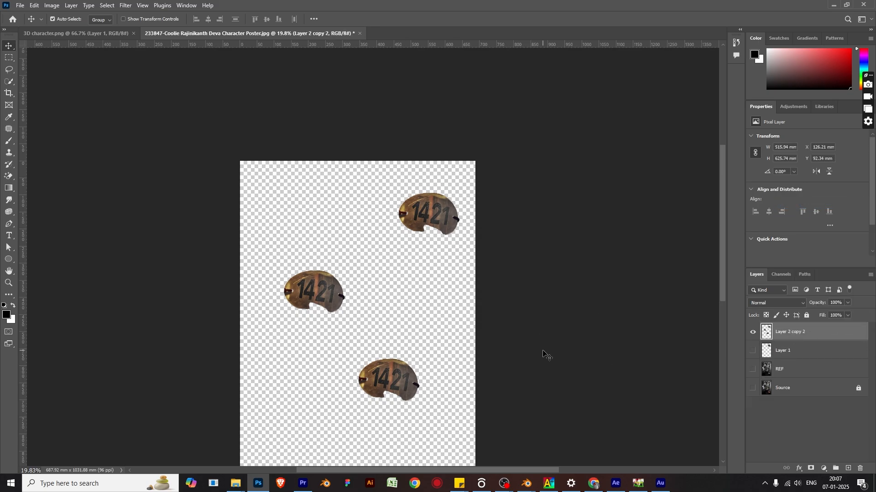
Load the merged layer's three badges as a selection, delete their pixels, and deselect.
{"action": "left_click", "coordinate": [768, 336], "text": "ctrl"}
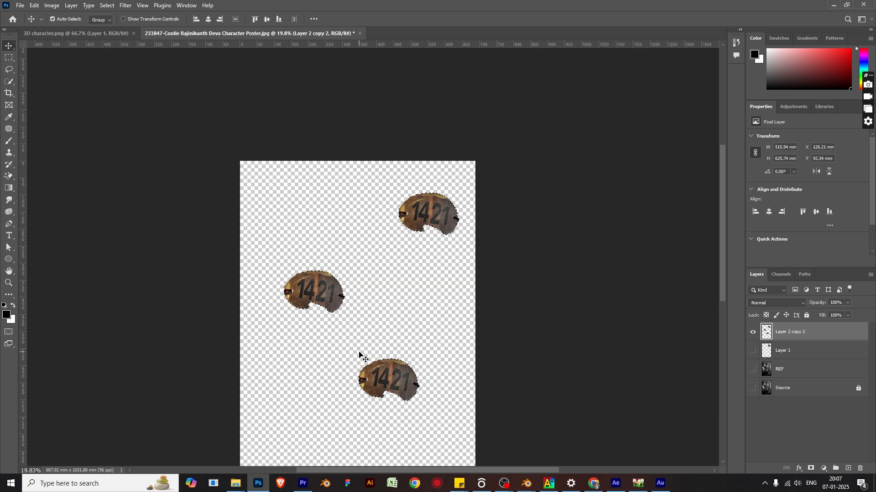
{"action": "key", "text": "Delete"}
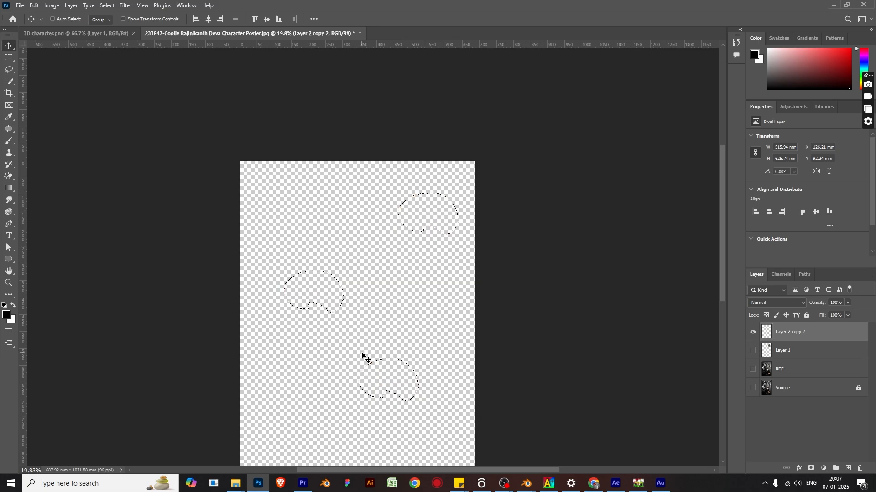
{"action": "key", "text": "ctrl+d"}
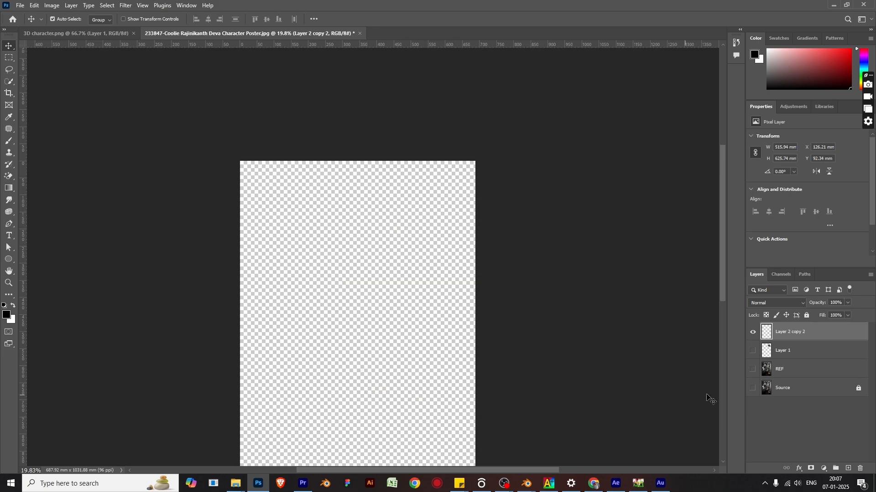
Delete Layer 1 and the emptied Layer 2 copy 2, and make the REF layer visible again.
{"action": "left_click", "coordinate": [753, 351]}
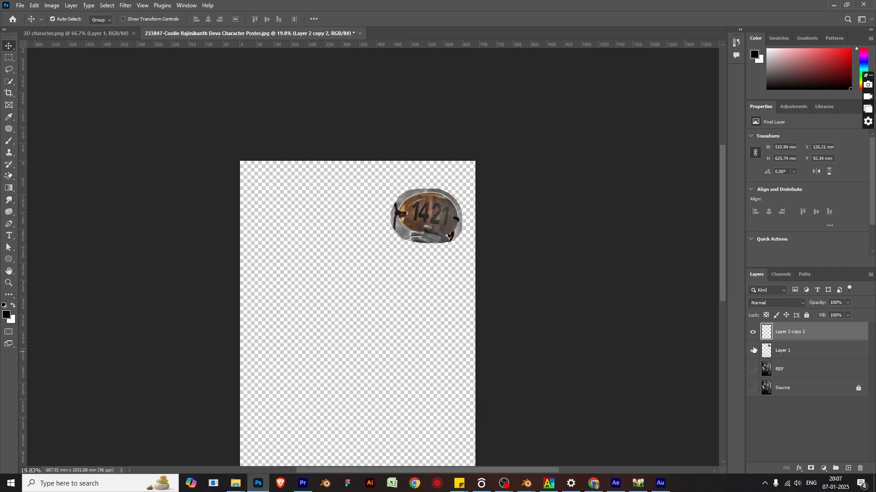
{"action": "left_click", "coordinate": [783, 351]}
{"action": "key", "text": "Delete"}
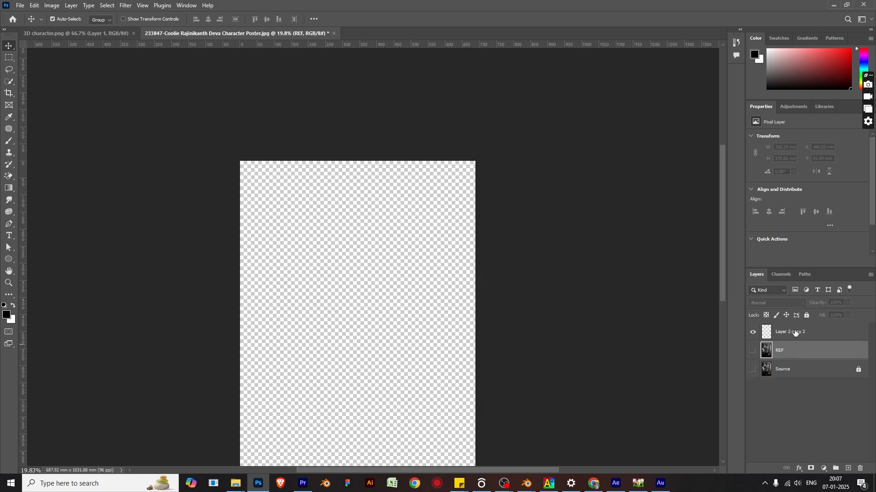
{"action": "left_click", "coordinate": [795, 333]}
{"action": "key", "text": "Delete"}
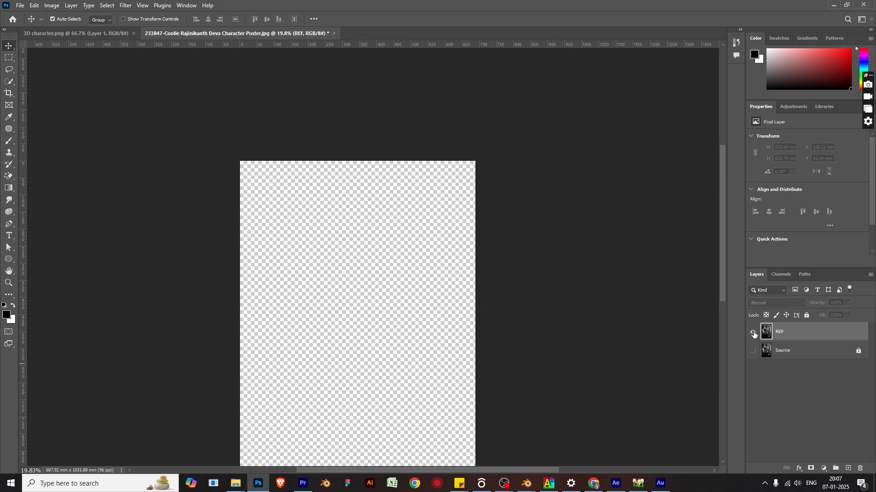
{"action": "left_click", "coordinate": [753, 333]}
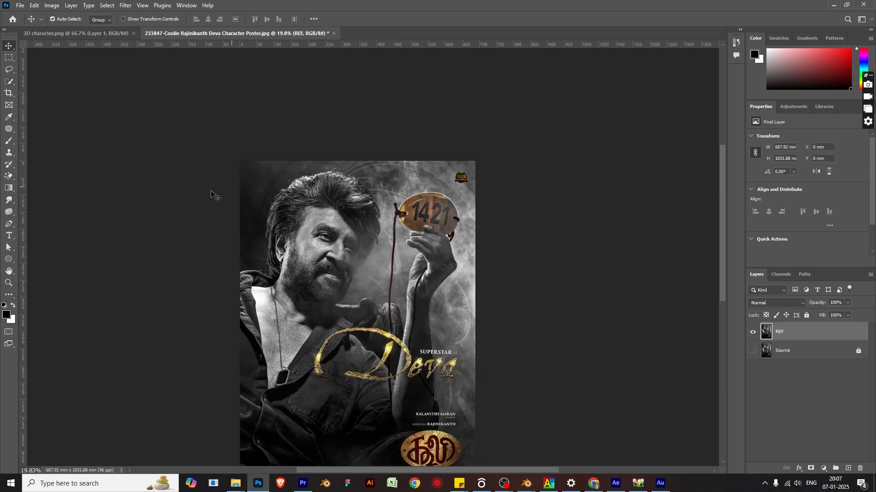
Try out the Quick Selection tool on the man's head, jacket and shoulder in the REF layer, and clear the selection.
{"action": "scroll", "coordinate": [304, 263], "scroll_direction": "up", "scroll_amount": 2}
{"action": "left_click_drag", "start_coordinate": [319, 269], "coordinate": [342, 223]}
{"action": "left_click", "coordinate": [9, 81]}
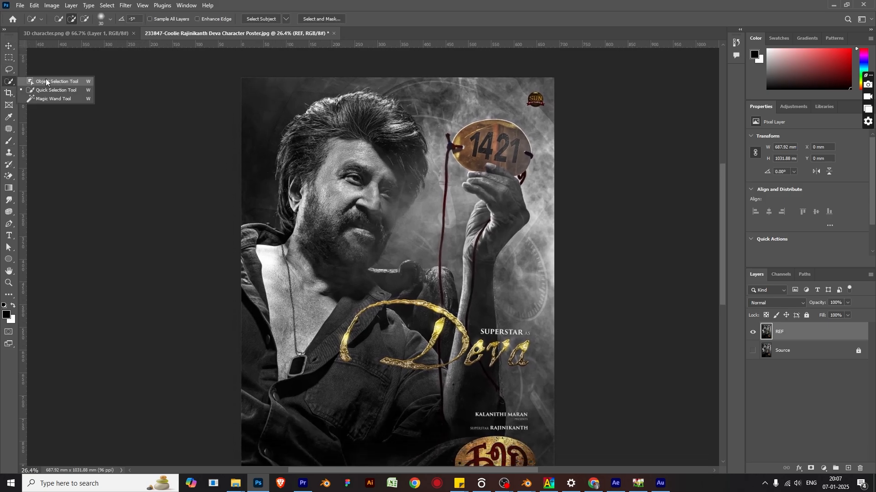
{"action": "left_click", "coordinate": [51, 91]}
{"action": "mouse_move", "coordinate": [320, 165]}
{"action": "left_mouse_down"}
{"action": "mouse_move", "coordinate": [325, 219]}
{"action": "mouse_move", "coordinate": [312, 259]}
{"action": "mouse_move", "coordinate": [329, 182]}
{"action": "mouse_move", "coordinate": [358, 135]}
{"action": "mouse_move", "coordinate": [314, 173]}
{"action": "mouse_move", "coordinate": [307, 161]}
{"action": "mouse_move", "coordinate": [289, 235]}
{"action": "mouse_move", "coordinate": [275, 242]}
{"action": "mouse_move", "coordinate": [253, 296]}
{"action": "mouse_move", "coordinate": [271, 322]}
{"action": "mouse_move", "coordinate": [307, 329]}
{"action": "mouse_move", "coordinate": [369, 311]}
{"action": "mouse_move", "coordinate": [394, 292]}
{"action": "mouse_move", "coordinate": [383, 286]}
{"action": "mouse_move", "coordinate": [429, 226]}
{"action": "mouse_move", "coordinate": [395, 251]}
{"action": "mouse_move", "coordinate": [419, 236]}
{"action": "mouse_move", "coordinate": [435, 211]}
{"action": "left_mouse_up"}
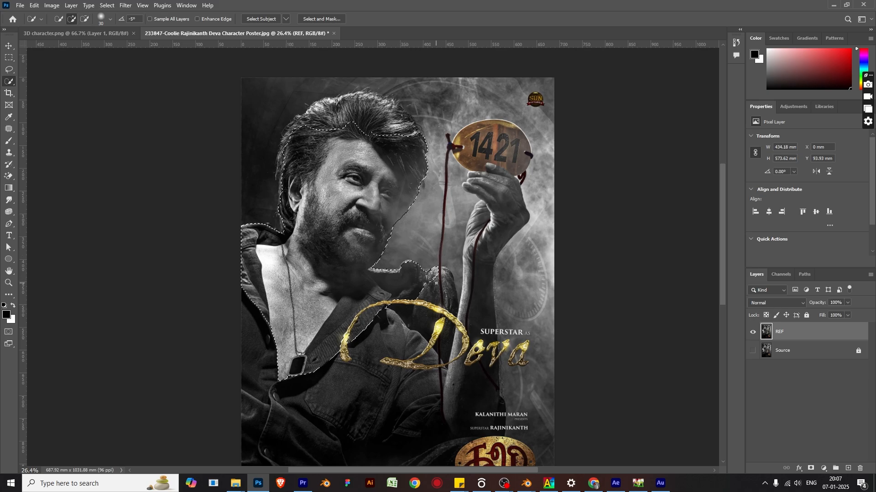
{"action": "left_click_drag", "start_coordinate": [425, 284], "coordinate": [436, 306]}
{"action": "scroll", "coordinate": [378, 347], "scroll_direction": "down", "scroll_amount": 3}
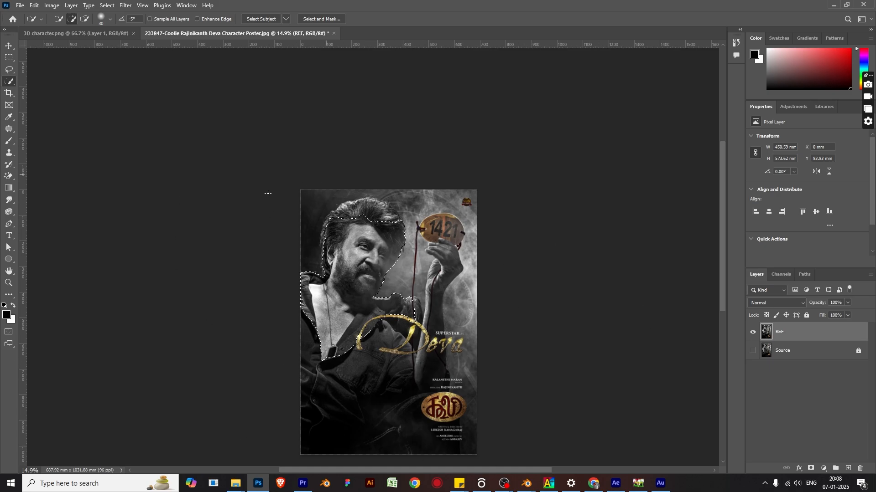
{"action": "key", "text": "ctrl+d"}
Select the whole man, including his raised hand, on the REF layer with the Object Selection tool.
{"action": "scroll", "coordinate": [388, 286], "scroll_direction": "up", "scroll_amount": 2}
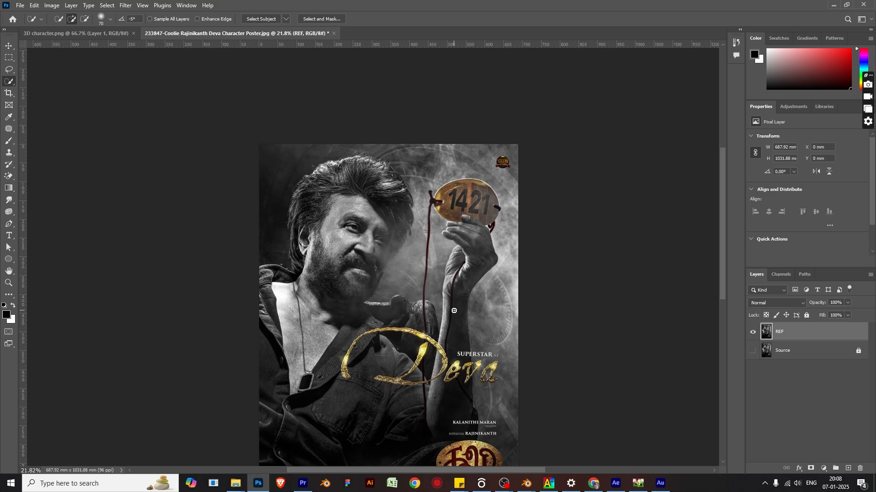
{"action": "scroll", "coordinate": [454, 310], "scroll_direction": "down", "scroll_amount": 2}
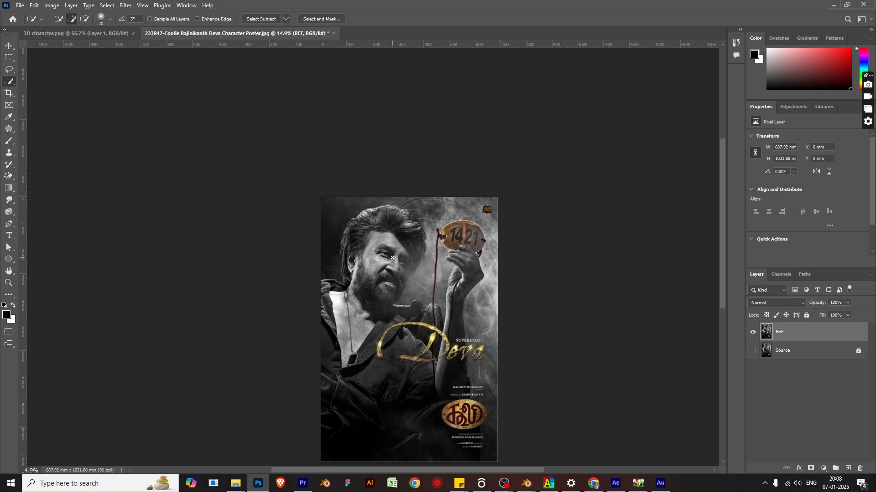
{"action": "scroll", "coordinate": [352, 374], "scroll_direction": "up", "scroll_amount": 1}
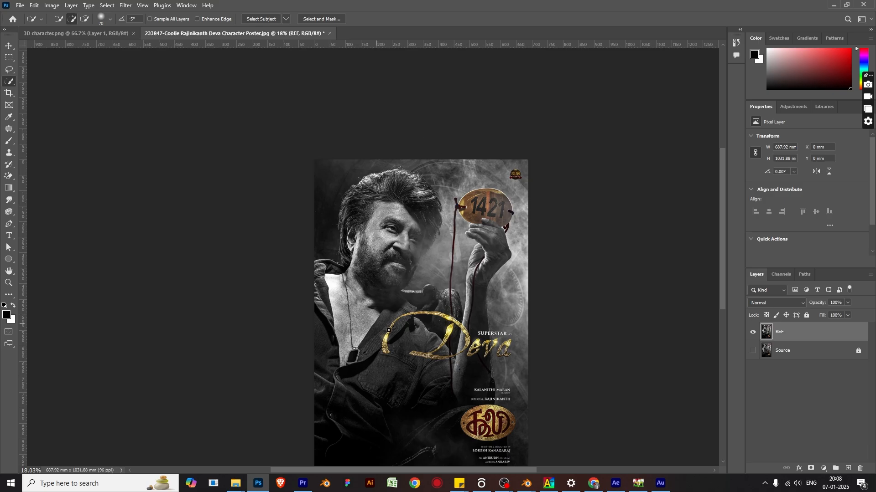
{"action": "right_click", "coordinate": [12, 82]}
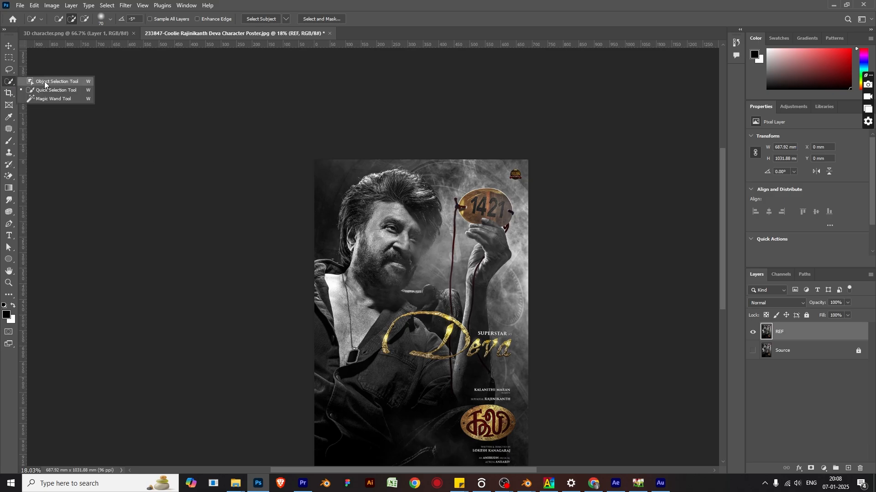
{"action": "left_click", "coordinate": [44, 81]}
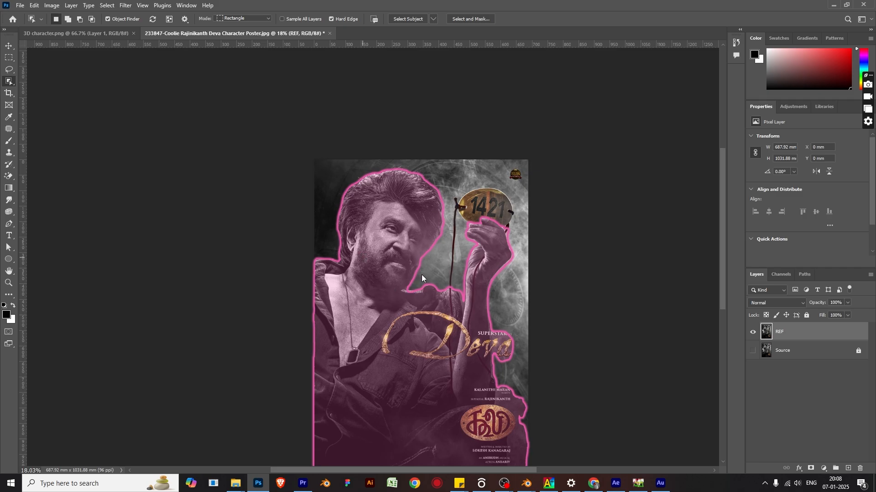
{"action": "left_click", "coordinate": [421, 275]}
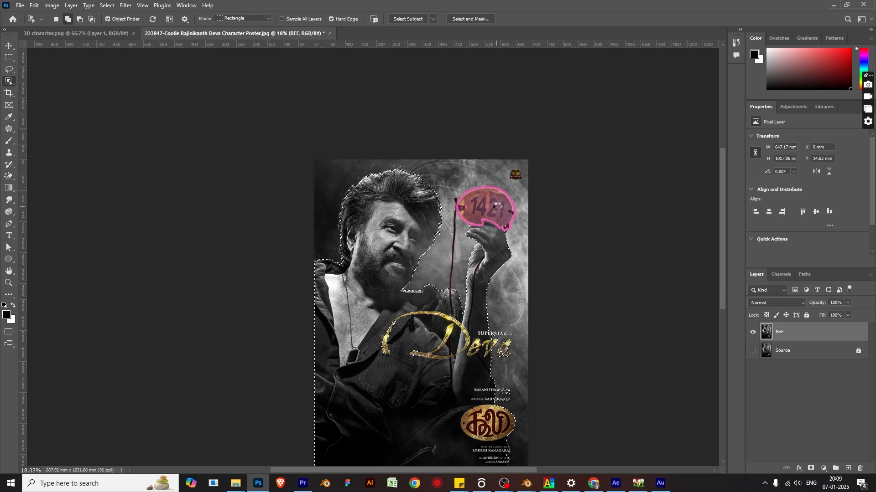
Add the 1421 badge to the man's selection and subtract it again with the Object Selection tool.
{"action": "left_click", "coordinate": [497, 213], "text": "shift"}
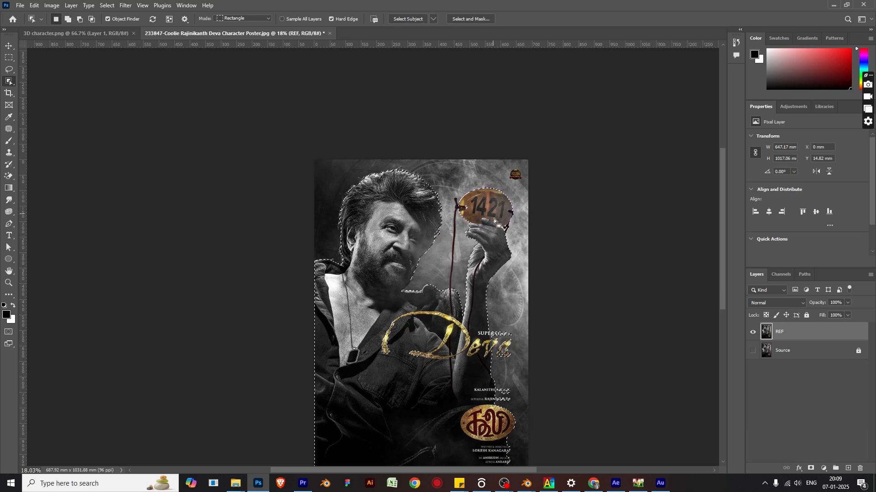
{"action": "scroll", "coordinate": [498, 225], "scroll_direction": "up", "scroll_amount": 3}
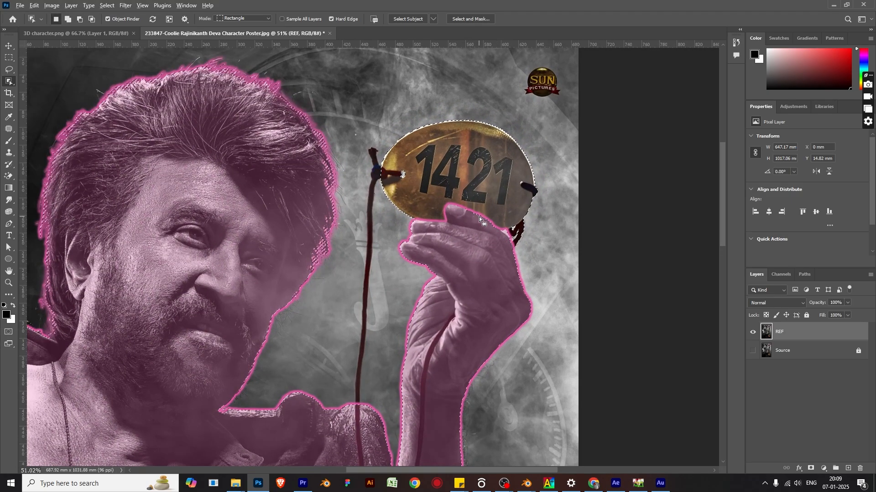
{"action": "scroll", "coordinate": [479, 218], "scroll_direction": "down", "scroll_amount": 2}
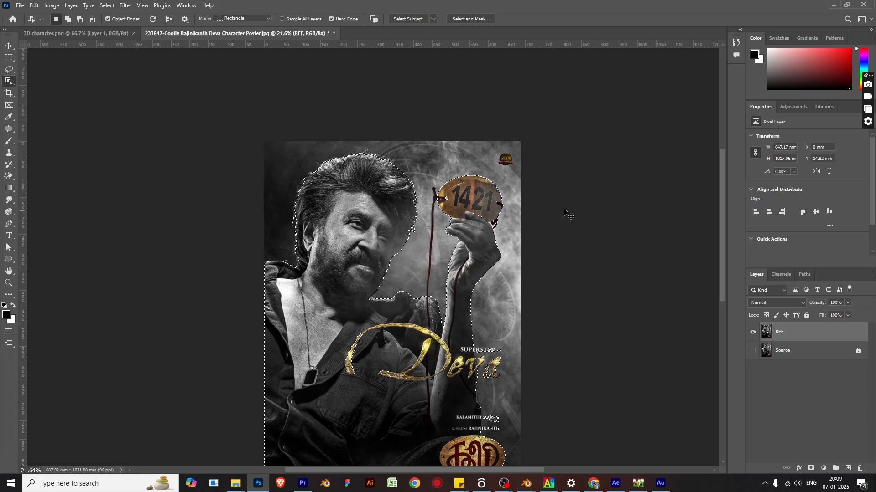
{"action": "scroll", "coordinate": [483, 220], "scroll_direction": "up", "scroll_amount": 4}
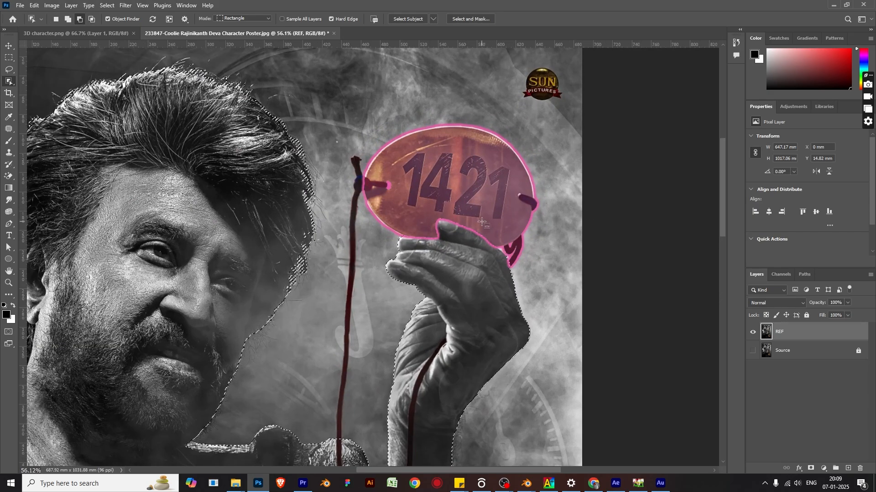
{"action": "scroll", "coordinate": [482, 222], "scroll_direction": "down", "scroll_amount": 3}
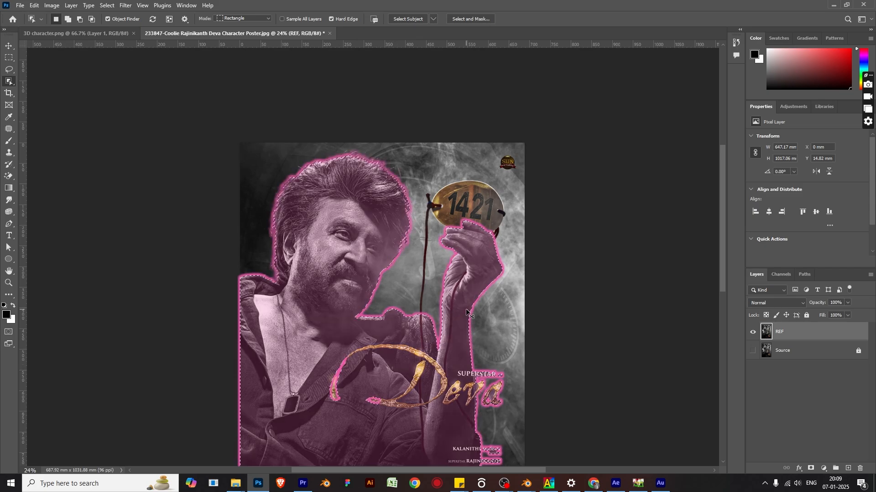
Copy the selected man to a new layer and hide the REF layer to show the cutout alone.
{"action": "key", "text": "ctrl+j"}
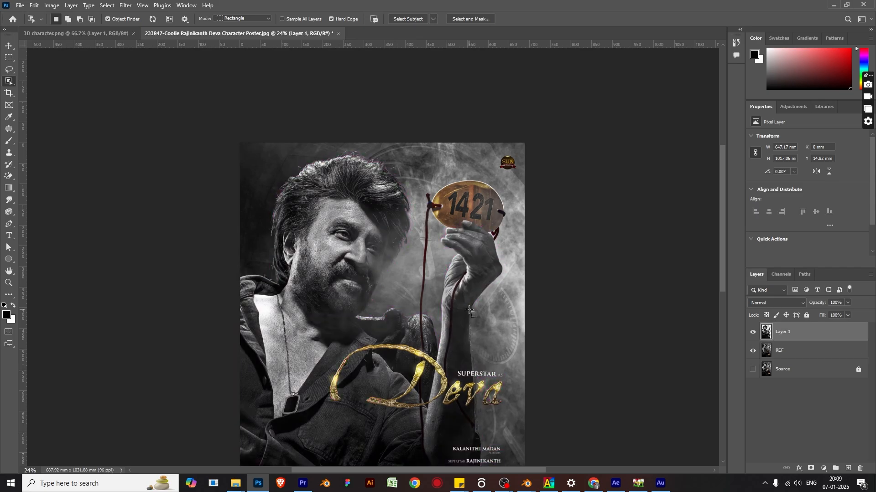
{"action": "left_click", "coordinate": [752, 351]}
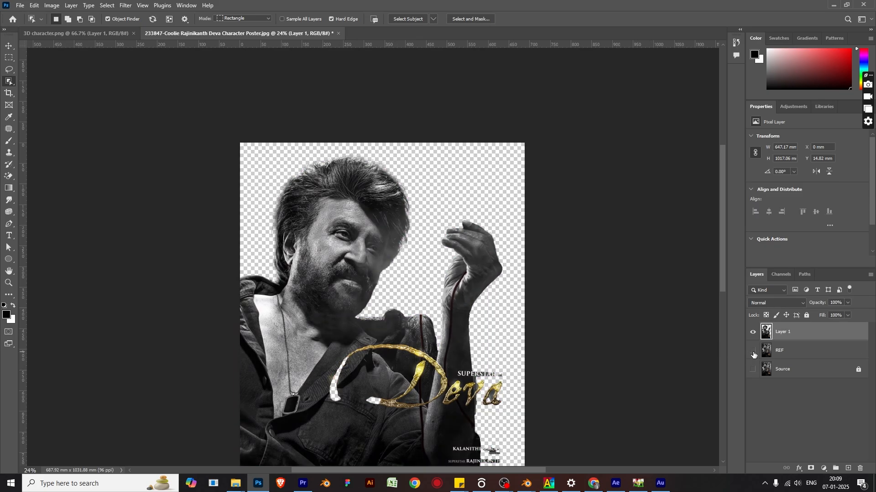
{"action": "scroll", "coordinate": [406, 300], "scroll_direction": "down", "scroll_amount": 2}
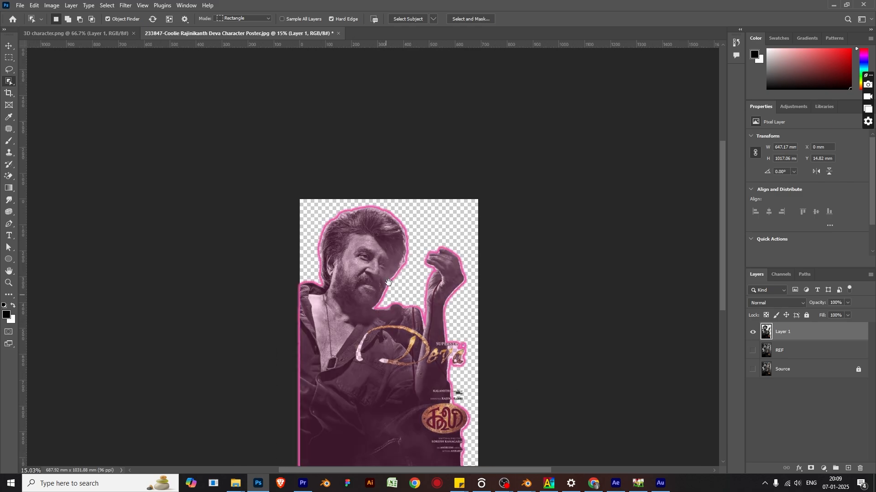
{"action": "left_click_drag", "start_coordinate": [381, 306], "coordinate": [398, 267]}
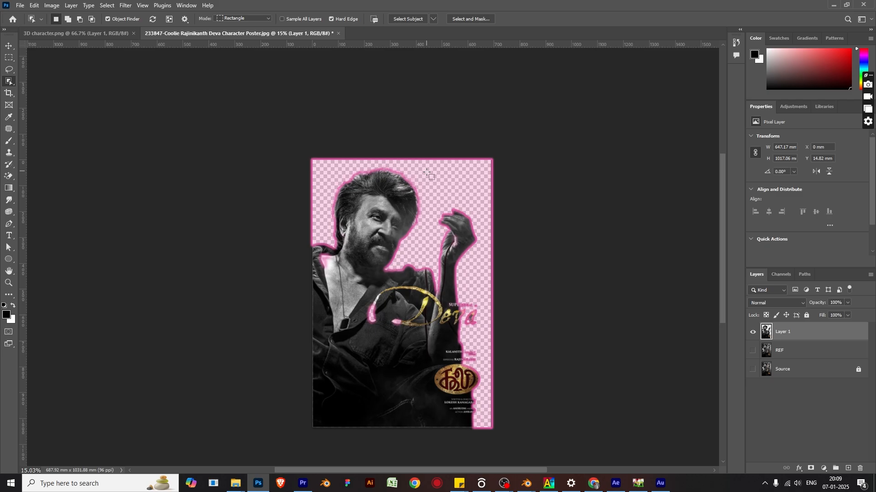
Create a new layer, fill it with the black foreground color, and place it directly beneath the man's cutout, Layer 1.
{"action": "left_click", "coordinate": [9, 46]}
{"action": "scroll", "coordinate": [179, 210], "scroll_direction": "up", "scroll_amount": 2}
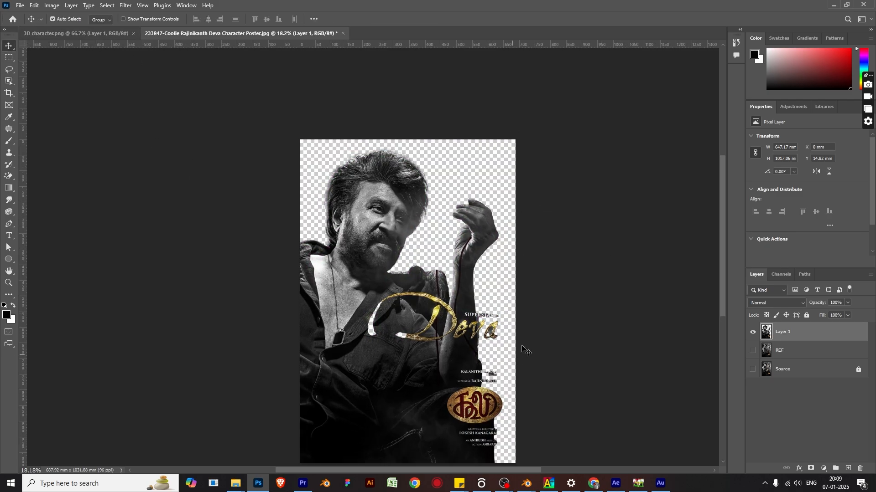
{"action": "left_click", "coordinate": [848, 468]}
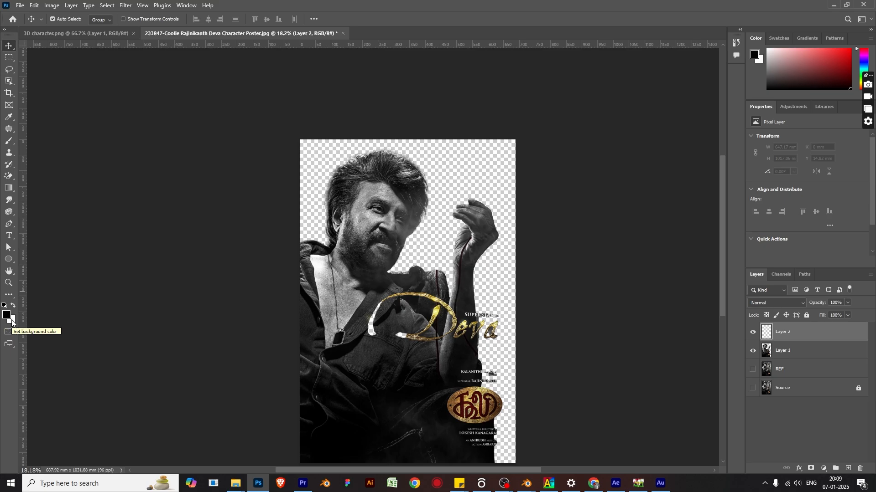
{"action": "key", "text": "alt+BackSpace"}
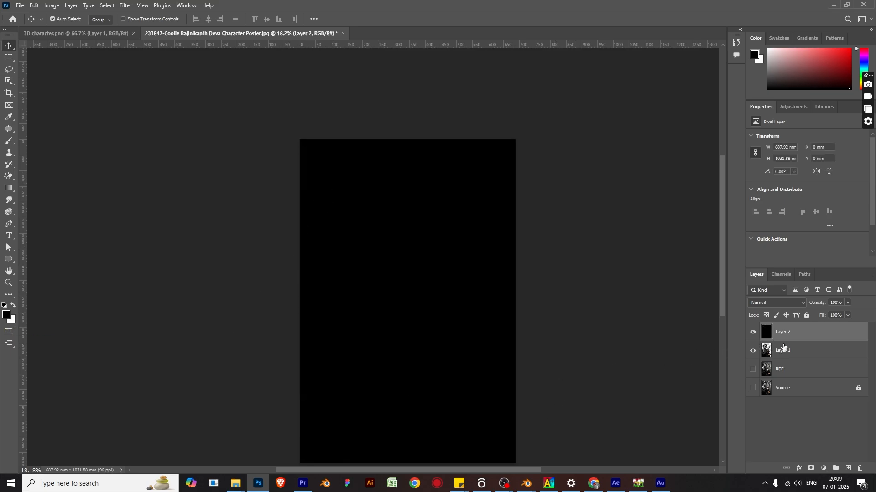
{"action": "scroll", "coordinate": [422, 228], "scroll_direction": "down", "scroll_amount": 1}
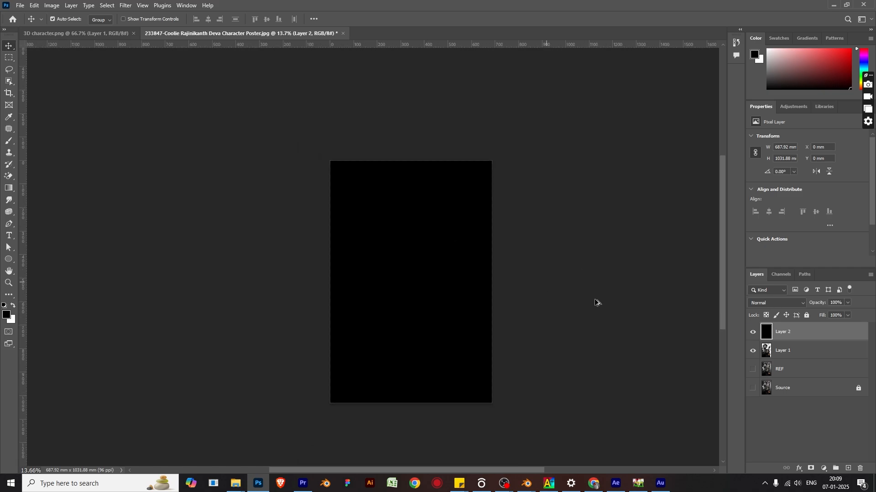
{"action": "left_click_drag", "start_coordinate": [800, 338], "coordinate": [809, 369]}
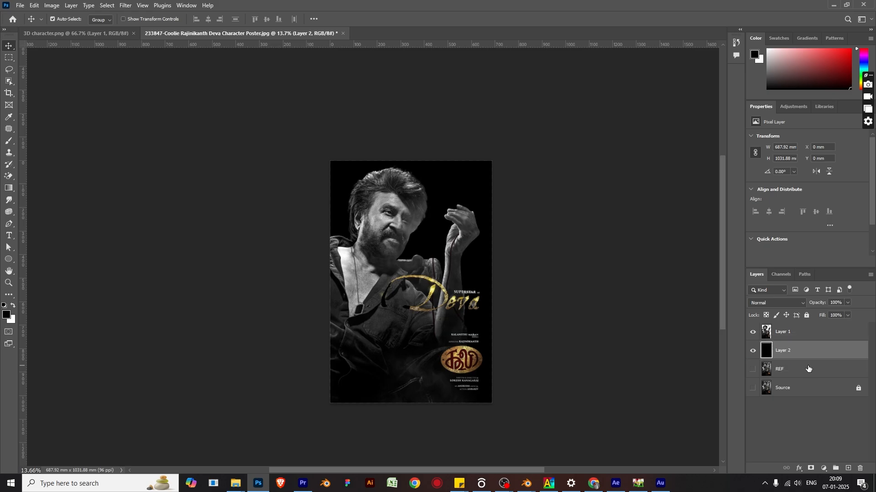
Move the black Layer 2 beneath the REF layer and back to its place directly under Layer 1.
{"action": "left_click", "coordinate": [797, 335]}
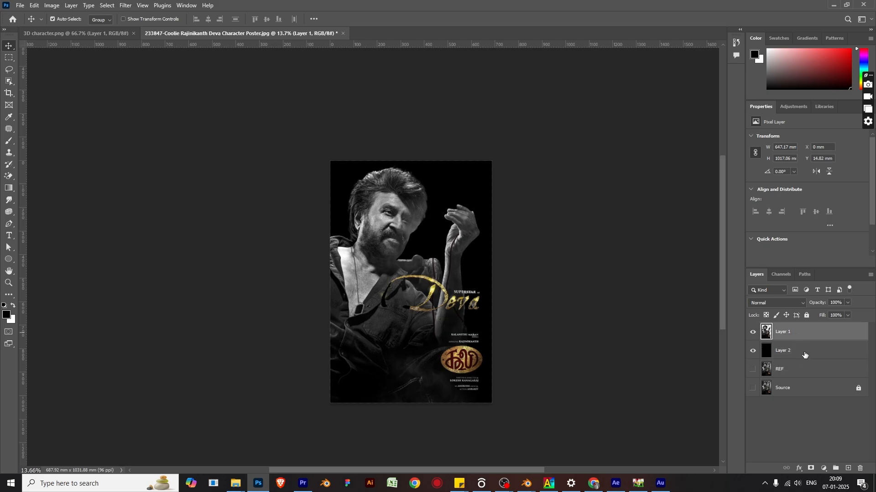
{"action": "left_click", "coordinate": [804, 356]}
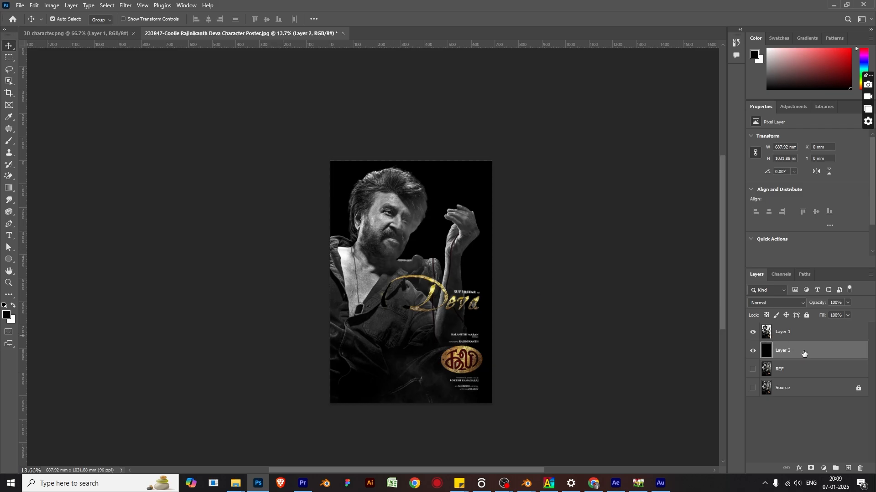
{"action": "left_click_drag", "start_coordinate": [803, 354], "coordinate": [802, 374]}
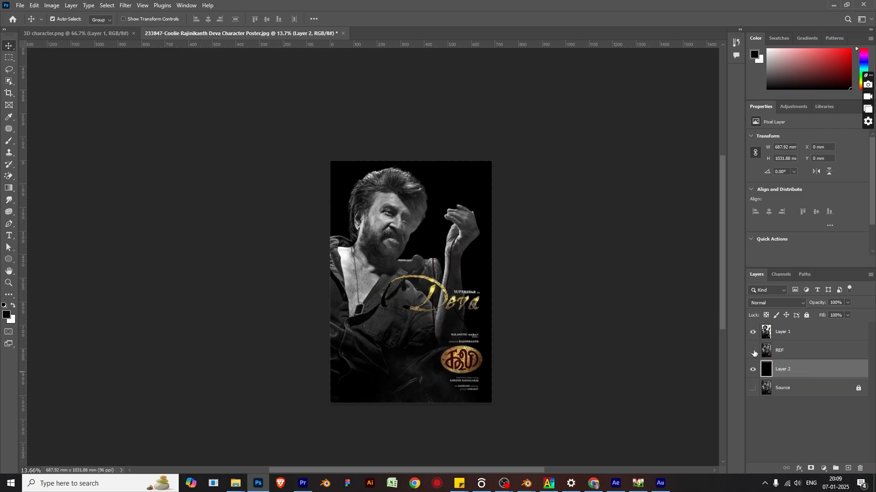
{"action": "left_click_drag", "start_coordinate": [802, 374], "coordinate": [802, 346]}
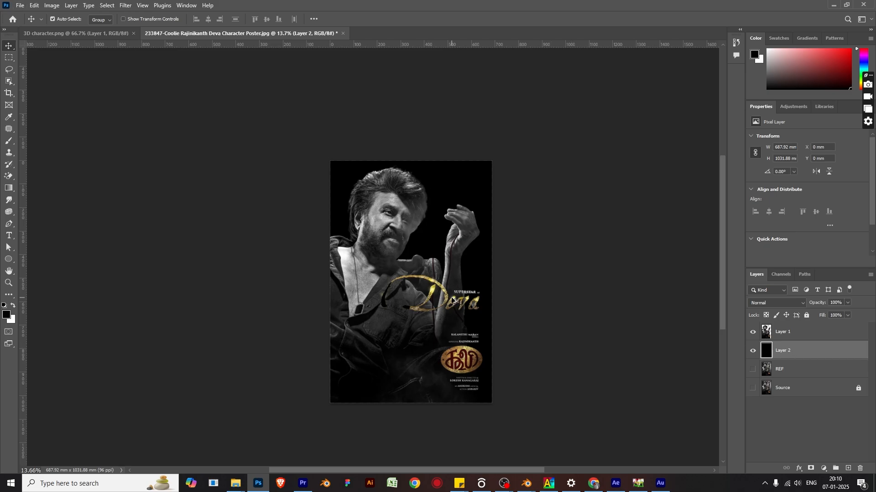
{"action": "scroll", "coordinate": [451, 305], "scroll_direction": "up", "scroll_amount": 4}
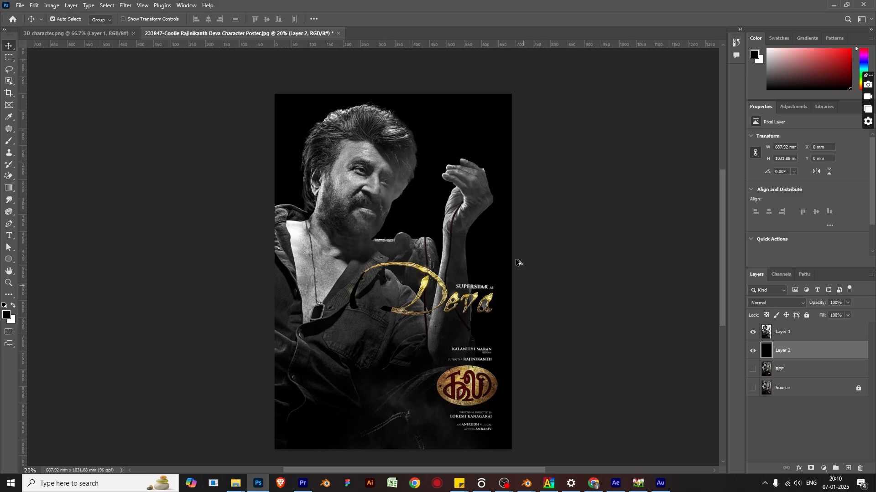
{"action": "scroll", "coordinate": [442, 270], "scroll_direction": "up", "scroll_amount": 1}
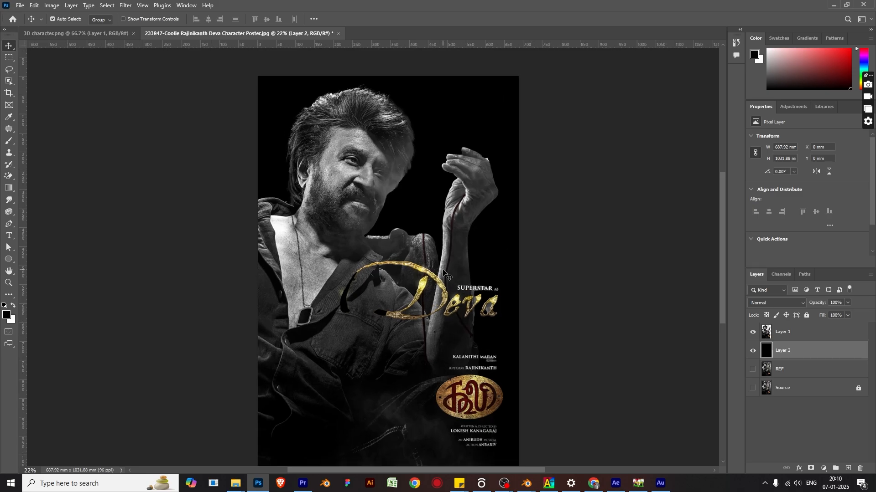
{"action": "scroll", "coordinate": [443, 270], "scroll_direction": "down", "scroll_amount": 1}
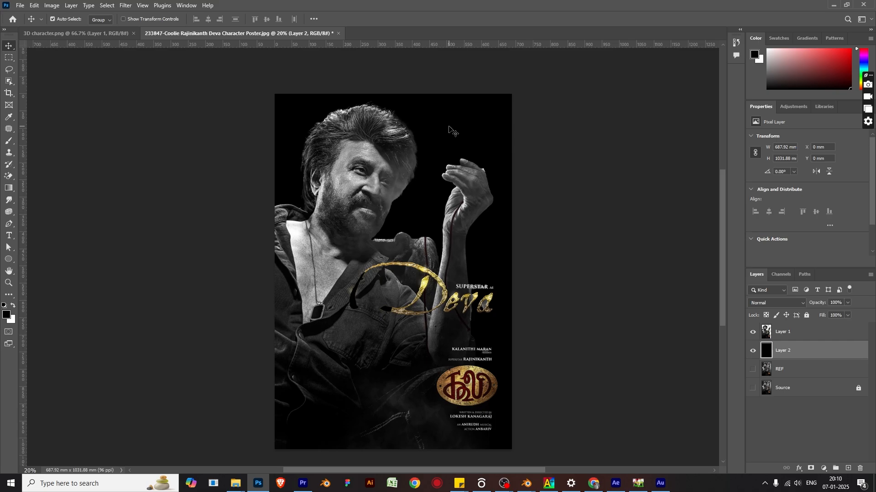
Switch to Chrome and open the Freepik website, freepik.com, in a new tab.
{"action": "left_click", "coordinate": [594, 483]}
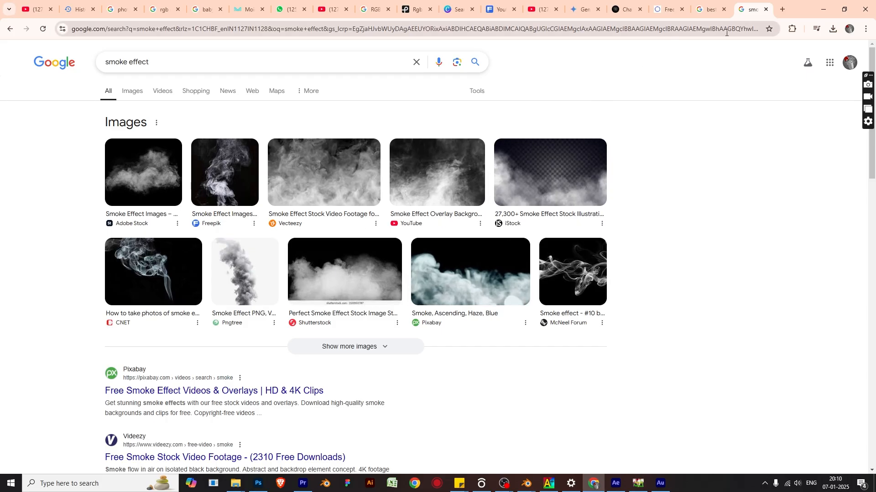
{"action": "left_click", "coordinate": [782, 9]}
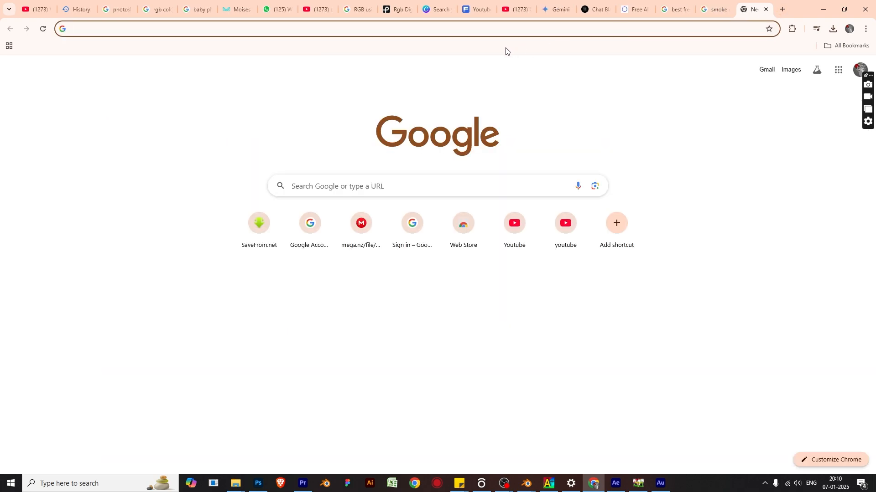
{"action": "type", "text": "freep"}
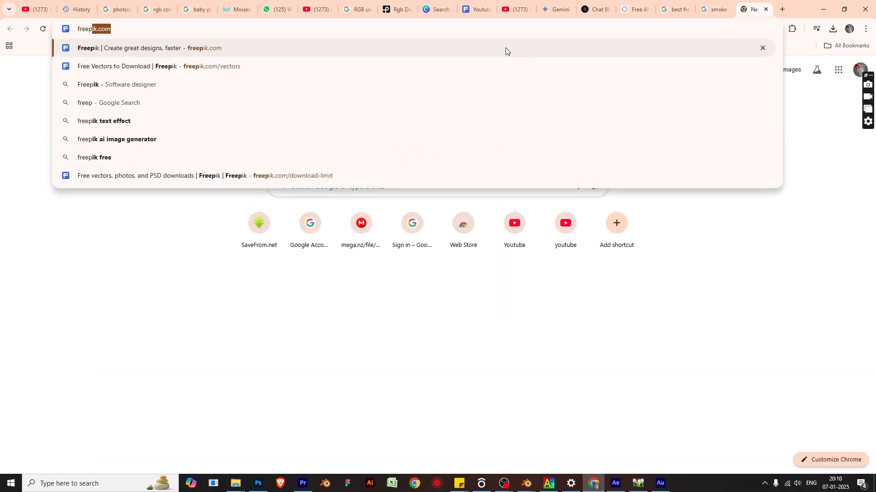
{"action": "key", "text": "Return"}
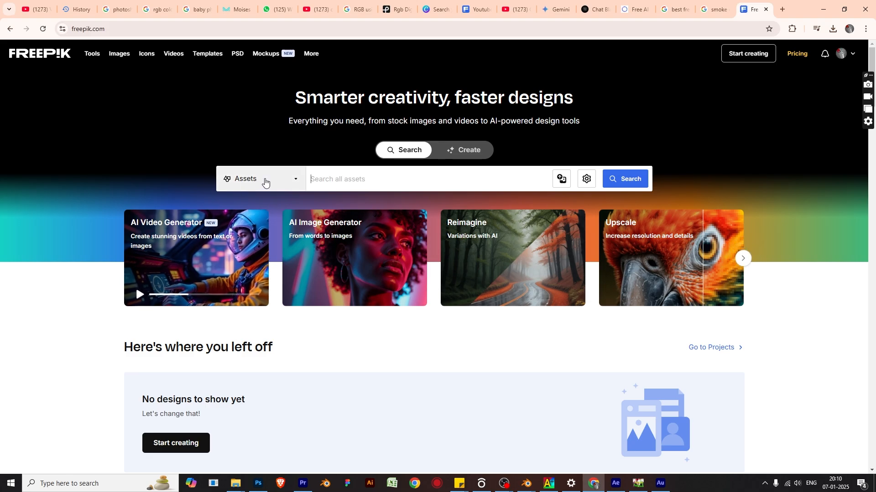
Search Freepik's PSD assets for "smoke" and limit the results to the Free license.
{"action": "left_click", "coordinate": [265, 182]}
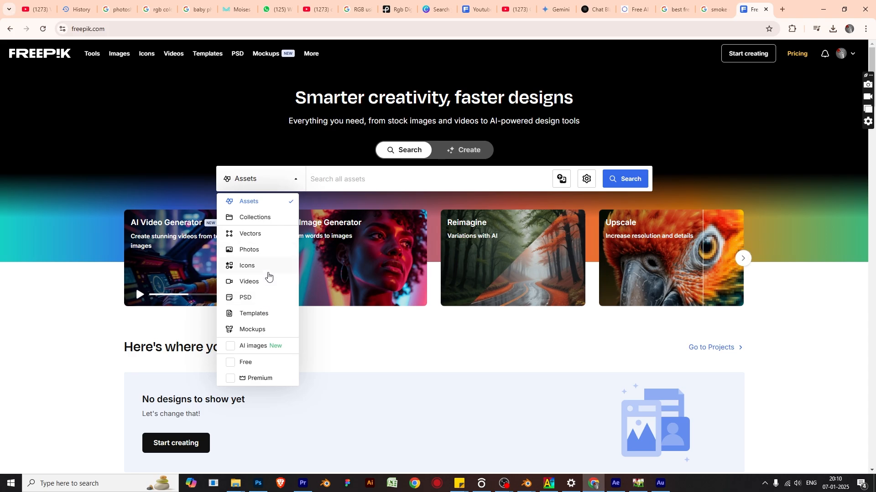
{"action": "left_click", "coordinate": [265, 298]}
{"action": "left_click", "coordinate": [363, 181]}
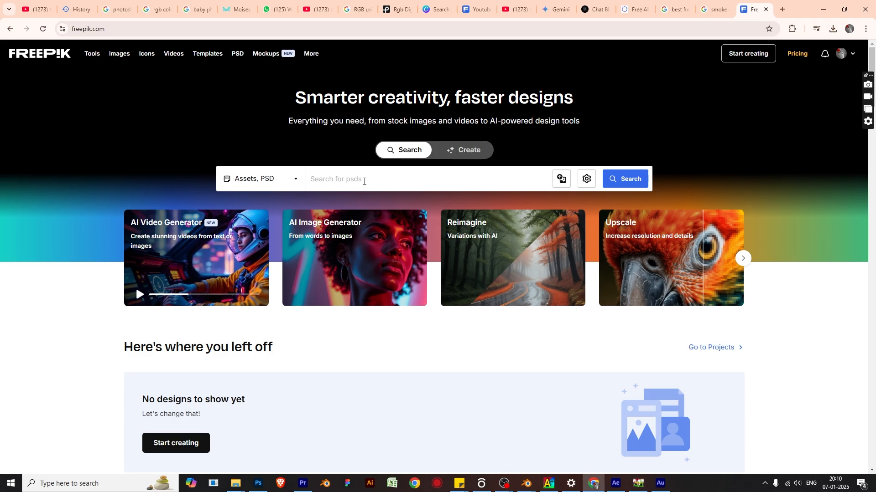
{"action": "type", "text": "smoke"}
{"action": "key", "text": "Return"}
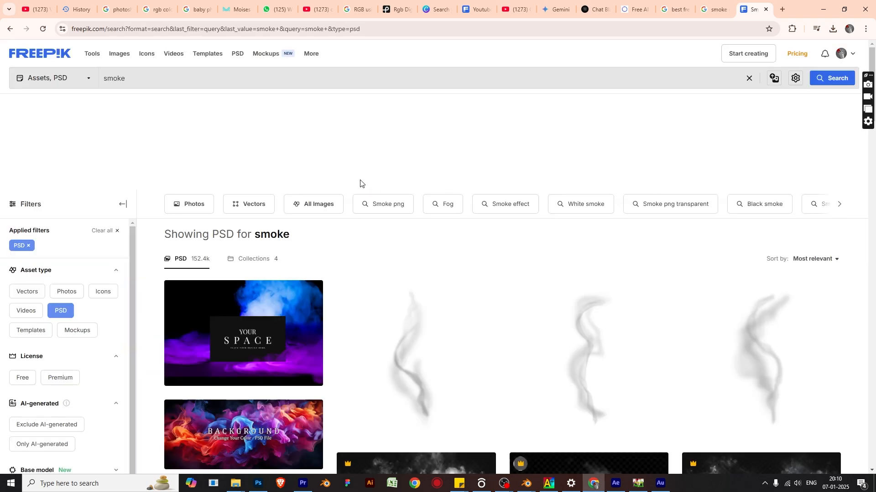
{"action": "scroll", "coordinate": [371, 197], "scroll_direction": "down", "scroll_amount": 3}
{"action": "scroll", "coordinate": [372, 197], "scroll_direction": "down", "scroll_amount": 3}
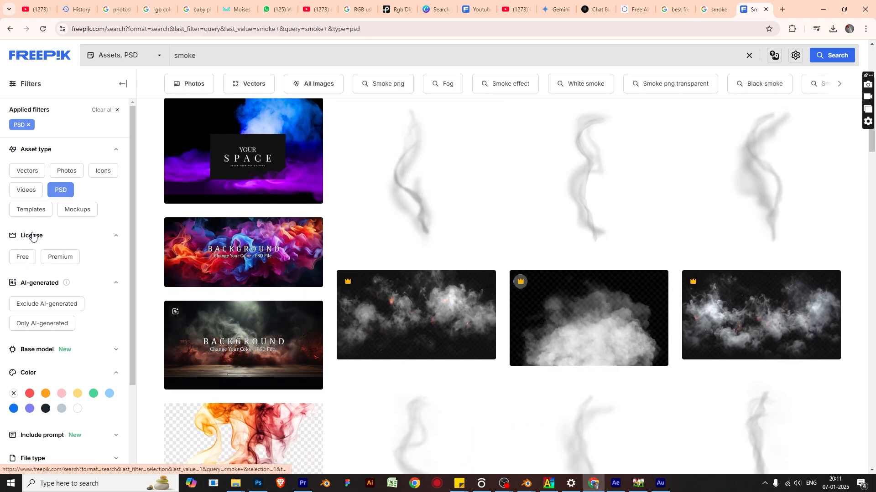
{"action": "left_click", "coordinate": [22, 258]}
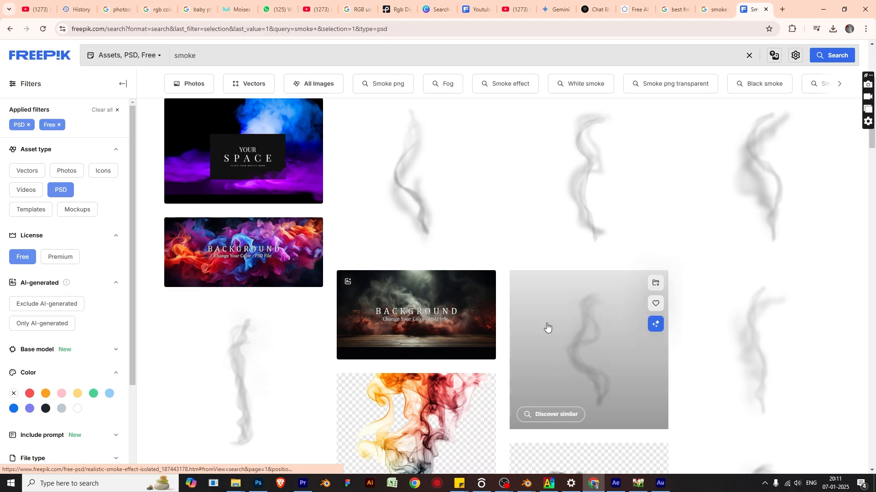
Download the free colorful smoke swirls asset as a PSD file and close its preview.
{"action": "scroll", "coordinate": [539, 352], "scroll_direction": "down", "scroll_amount": 3}
{"action": "scroll", "coordinate": [523, 330], "scroll_direction": "down", "scroll_amount": 2}
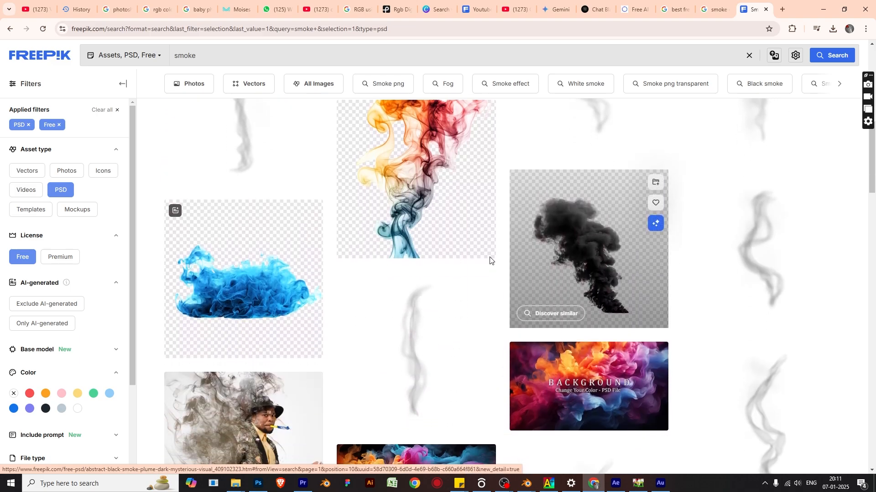
{"action": "left_click", "coordinate": [462, 193]}
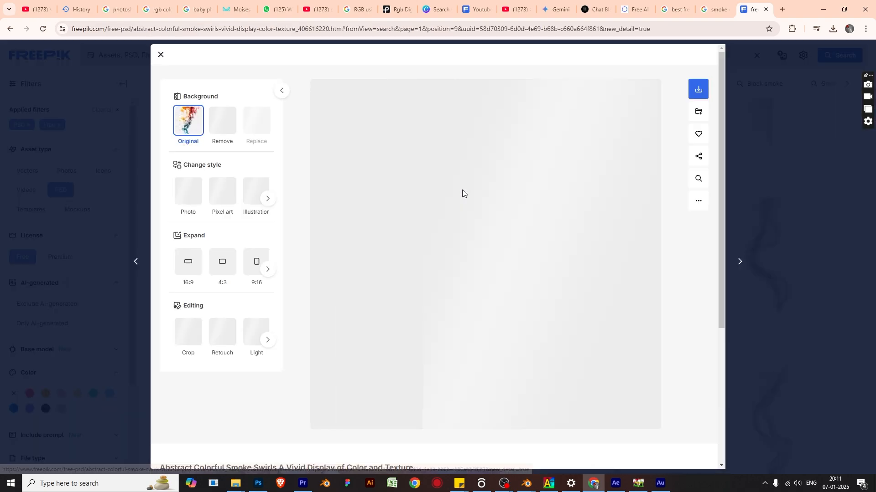
{"action": "left_click", "coordinate": [696, 91]}
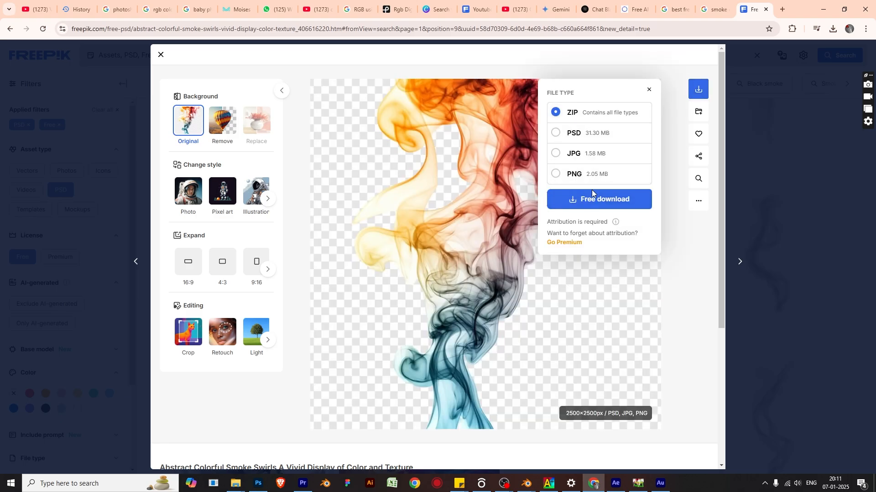
{"action": "left_click", "coordinate": [577, 139]}
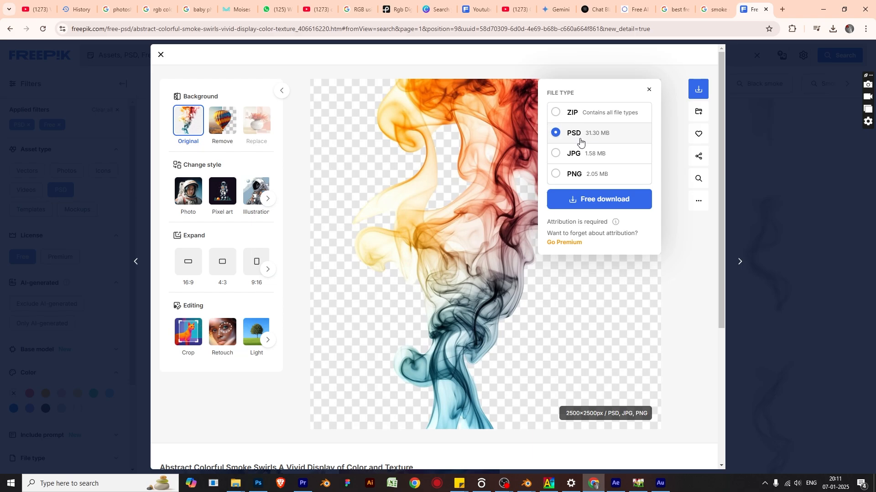
{"action": "left_click", "coordinate": [619, 204]}
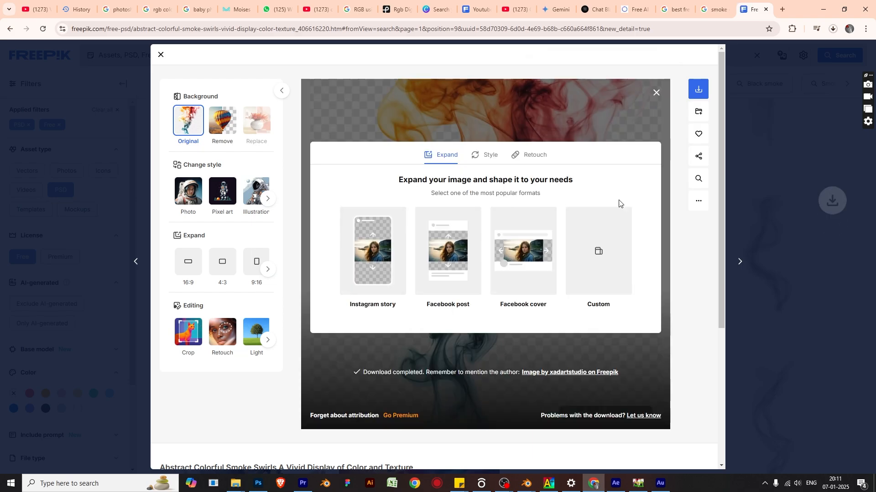
{"action": "left_click", "coordinate": [656, 94]}
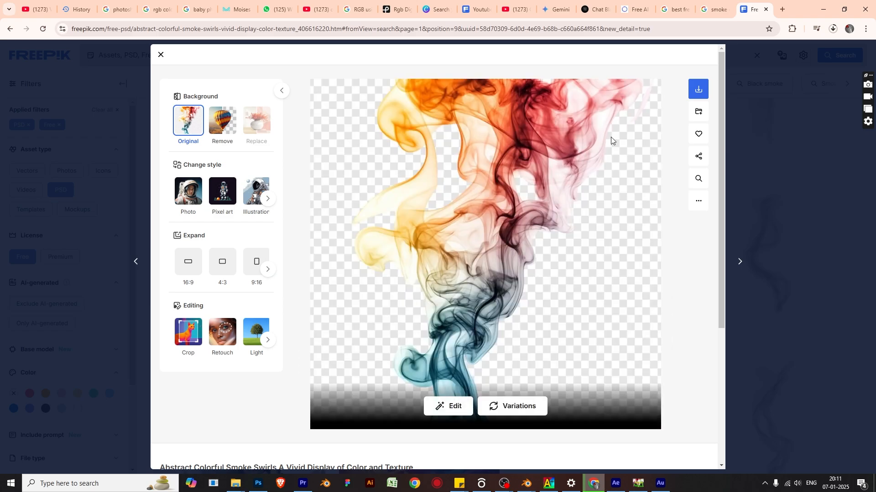
{"action": "left_click", "coordinate": [160, 55]}
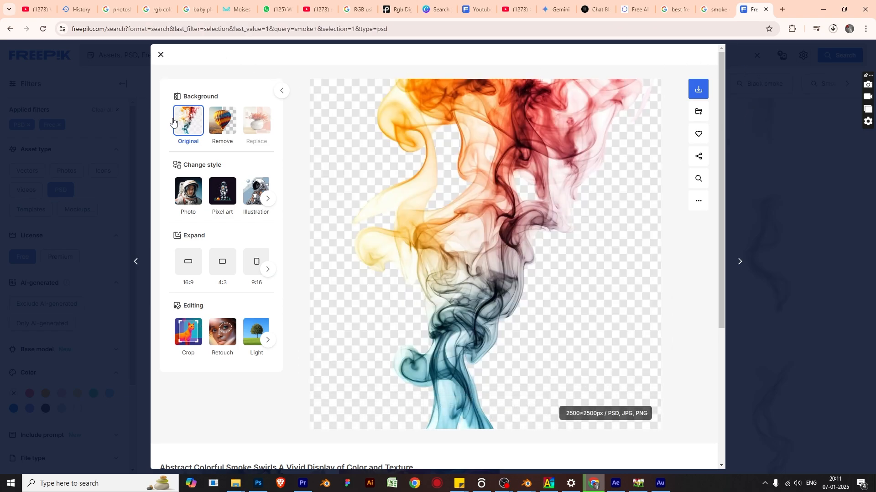
Download the free blue fire on transparent background asset in PSD format.
{"action": "left_click", "coordinate": [241, 281]}
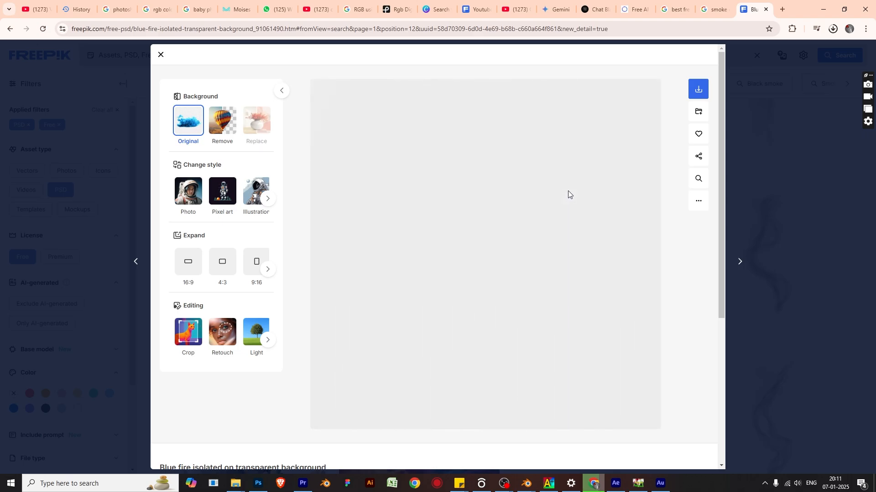
{"action": "left_click", "coordinate": [698, 93]}
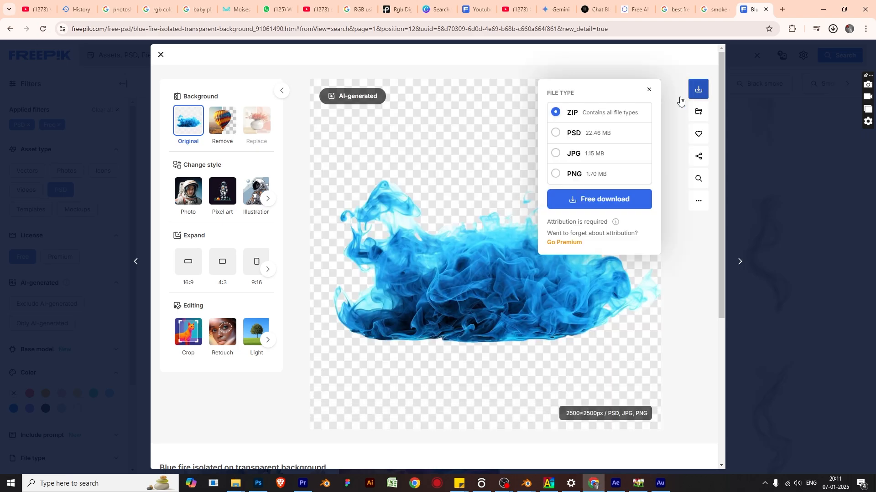
{"action": "left_click", "coordinate": [574, 134]}
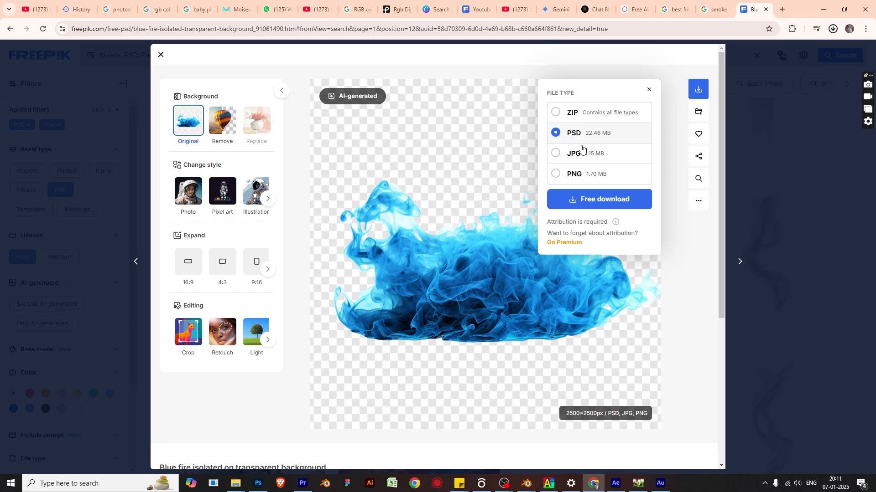
{"action": "left_click", "coordinate": [595, 201]}
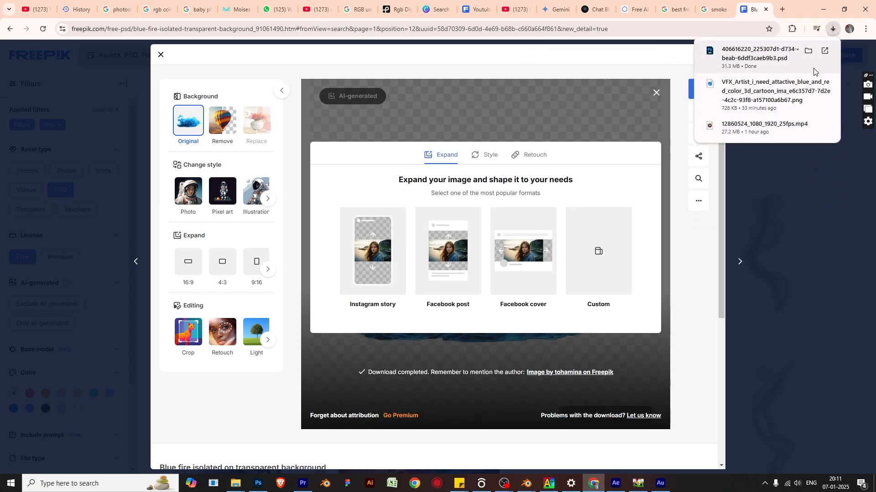
Show the downloaded colorful smoke PSD in the Downloads folder and switch back to Photoshop.
{"action": "left_click", "coordinate": [808, 51]}
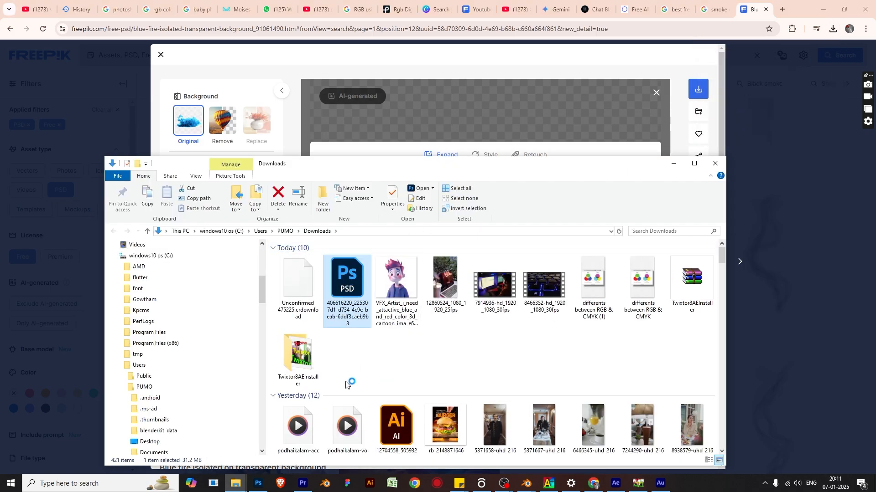
{"action": "left_click", "coordinate": [259, 483]}
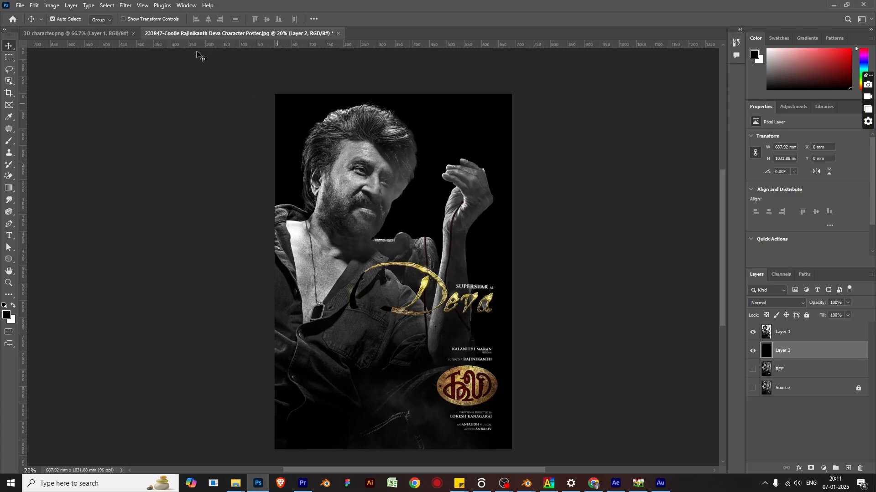
{"action": "left_click", "coordinate": [20, 6]}
{"action": "left_click", "coordinate": [27, 21]}
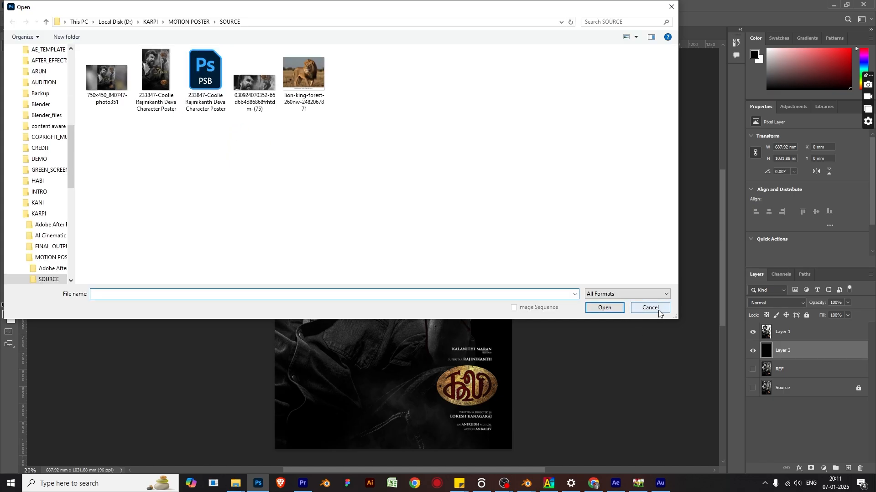
{"action": "left_click", "coordinate": [650, 307]}
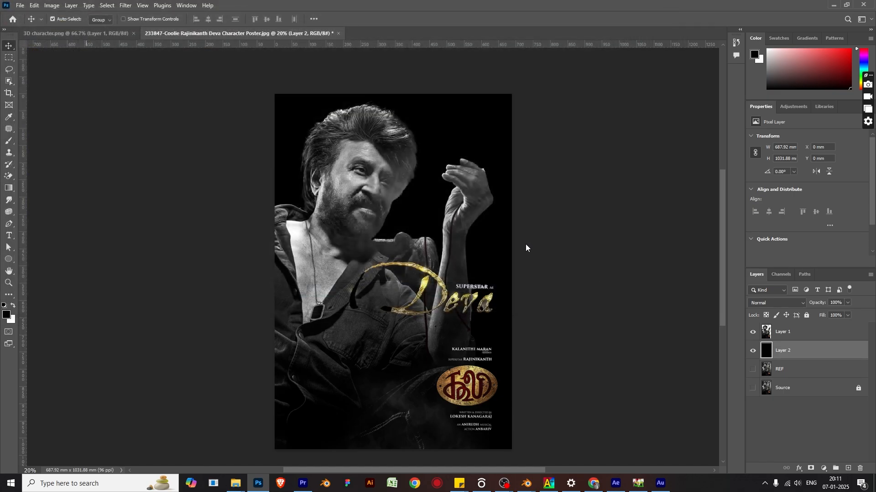
Open the downloaded colorful smoke PSD and bring its Object layer into the poster between Layer 1 and Layer 2.
{"action": "left_click", "coordinate": [83, 31]}
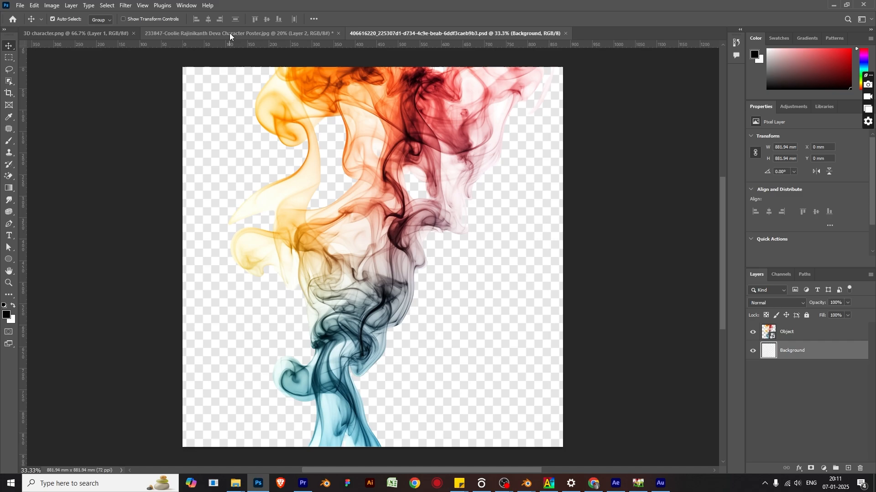
{"action": "left_click", "coordinate": [228, 33]}
{"action": "left_click", "coordinate": [423, 33]}
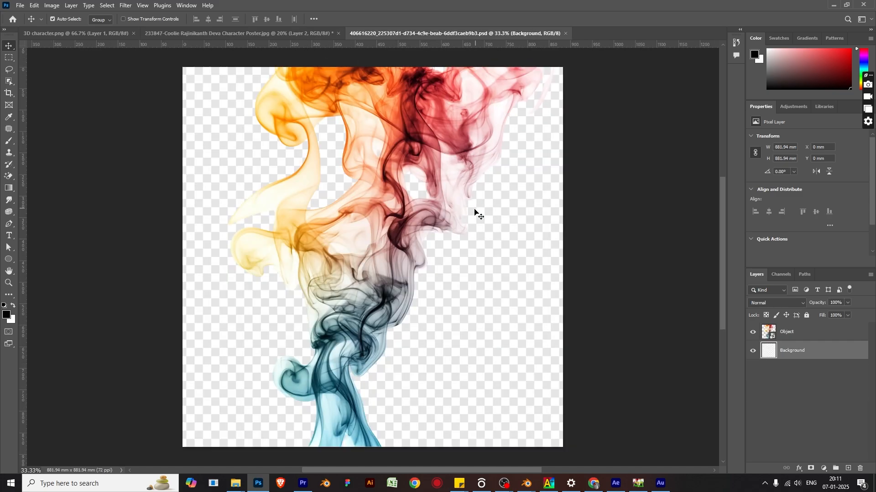
{"action": "left_click_drag", "start_coordinate": [475, 210], "coordinate": [321, 35]}
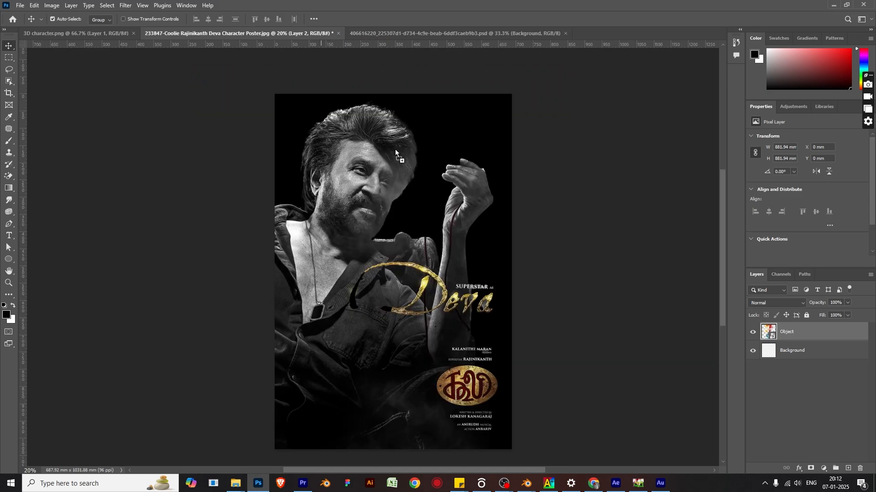
{"action": "left_click_drag", "start_coordinate": [395, 149], "coordinate": [439, 187]}
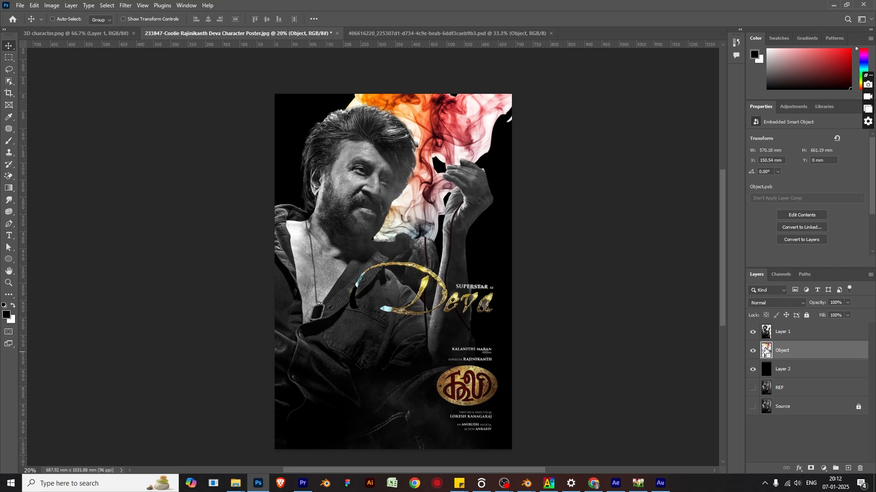
Load the smoke layer's outline as a selection and feather it by 10 pixels.
{"action": "left_click", "coordinate": [766, 350], "text": "ctrl"}
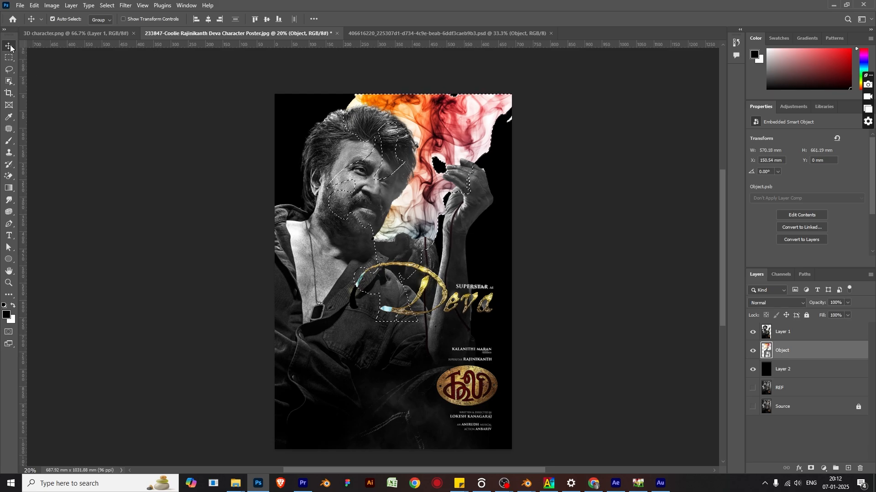
{"action": "left_click", "coordinate": [108, 5]}
{"action": "mouse_move", "coordinate": [162, 143]}
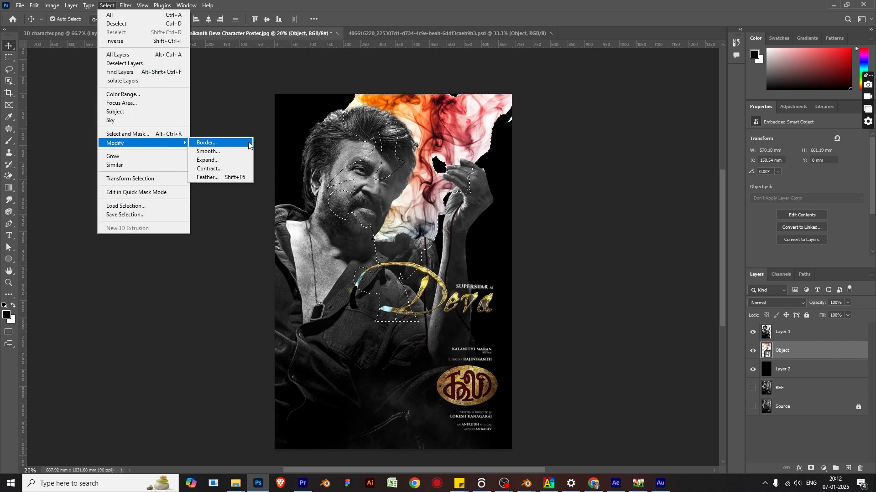
{"action": "left_click", "coordinate": [221, 177]}
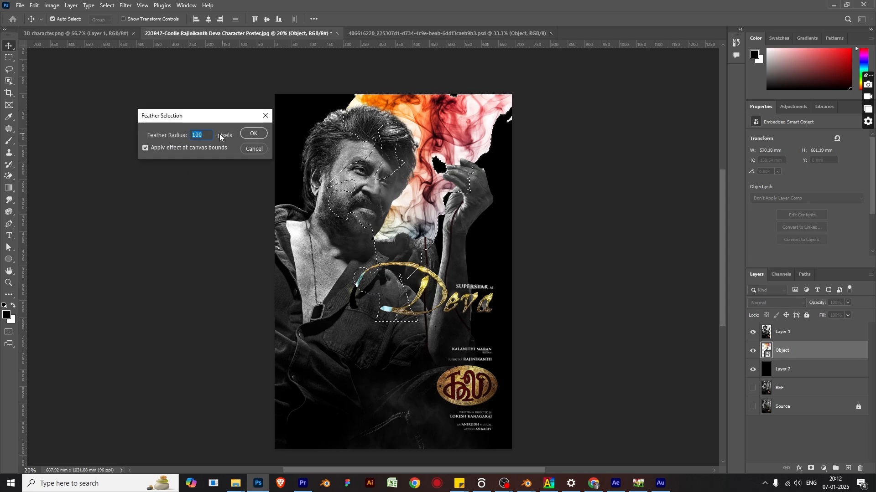
{"action": "type", "text": "10"}
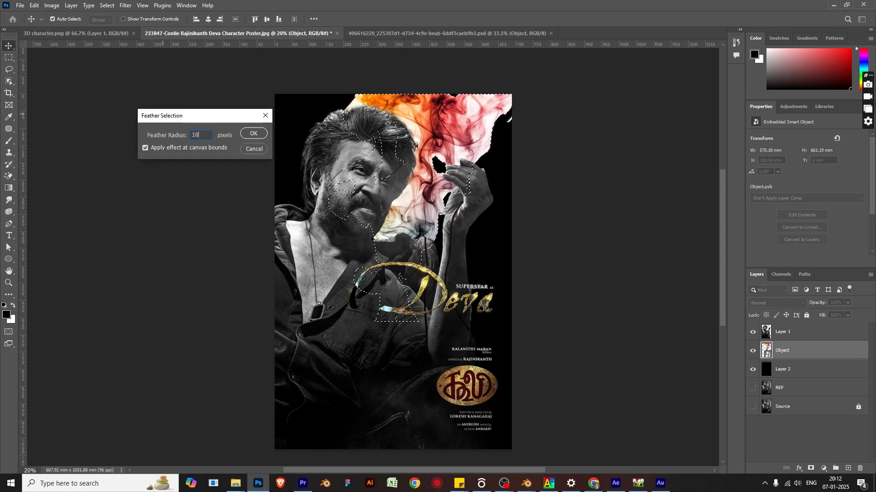
{"action": "left_click", "coordinate": [263, 133]}
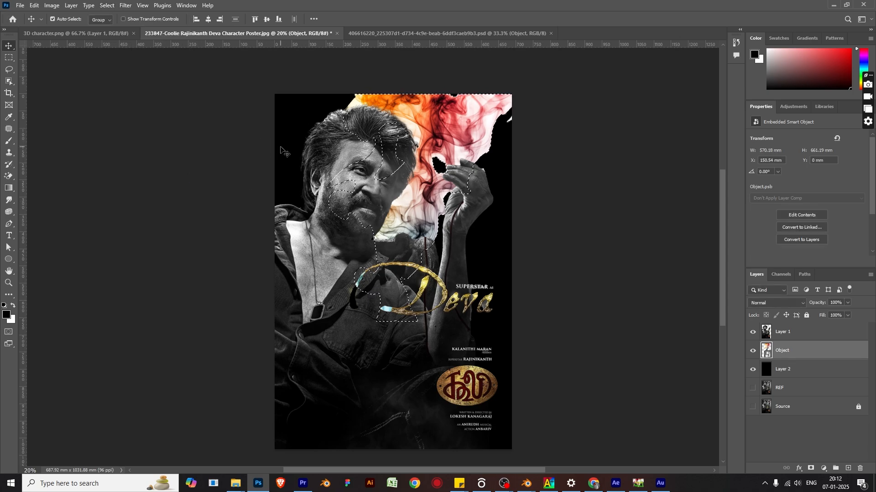
{"action": "scroll", "coordinate": [454, 212], "scroll_direction": "up", "scroll_amount": 8}
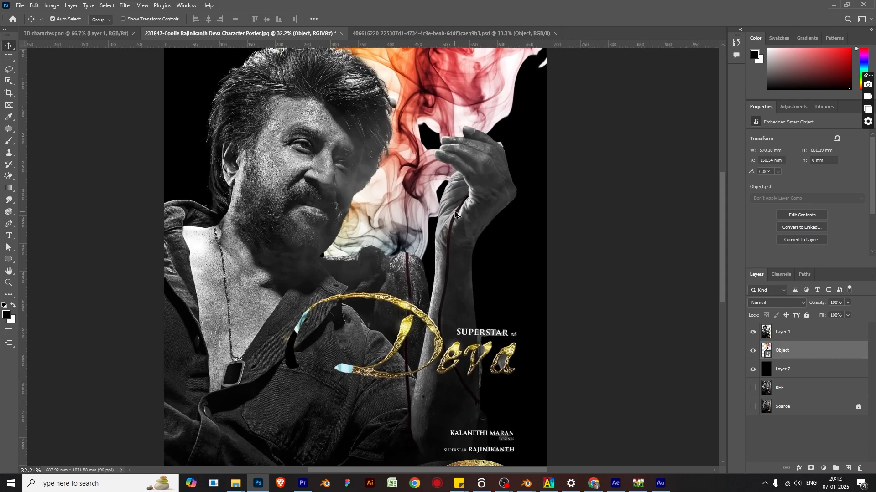
{"action": "scroll", "coordinate": [424, 249], "scroll_direction": "down", "scroll_amount": 8}
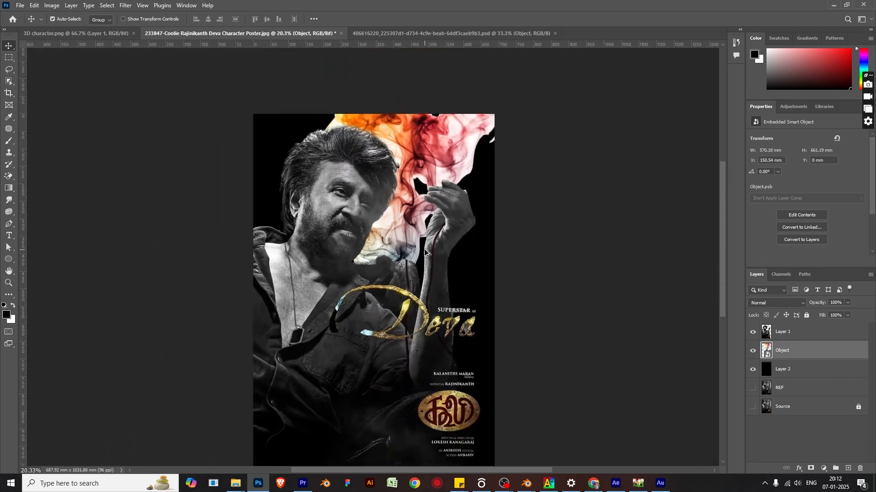
Duplicate the colorful smoke layer twice and spread the copies across the upper background behind the man.
{"action": "left_click_drag", "start_coordinate": [432, 174], "coordinate": [407, 190]}
{"action": "key", "text": "ctrl+j"}
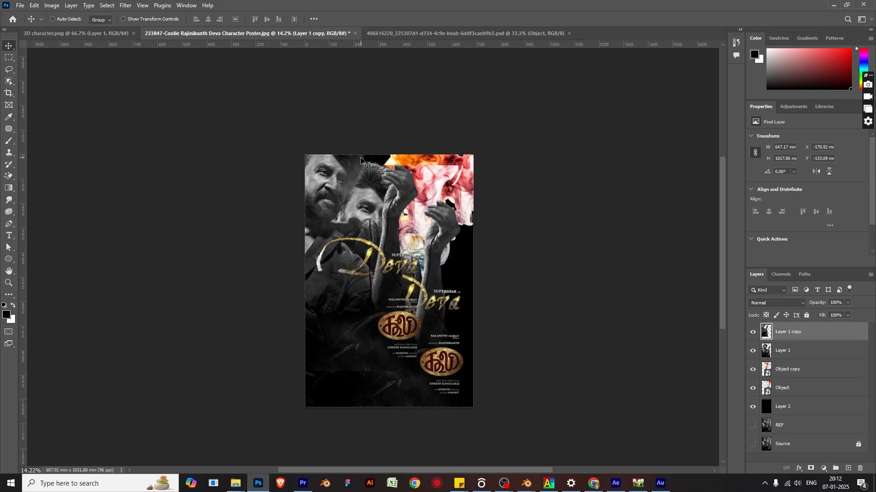
{"action": "left_click_drag", "start_coordinate": [439, 185], "coordinate": [370, 156]}
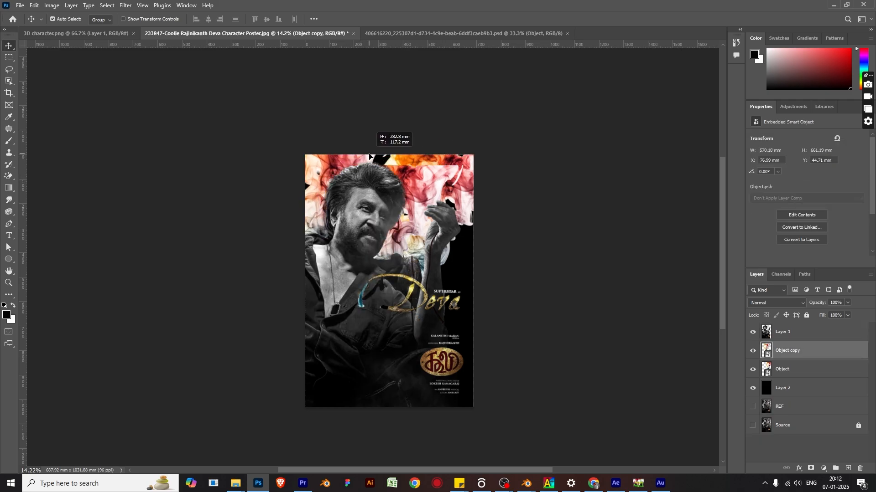
{"action": "key", "text": "ctrl+j"}
{"action": "left_click_drag", "start_coordinate": [419, 179], "coordinate": [408, 167]}
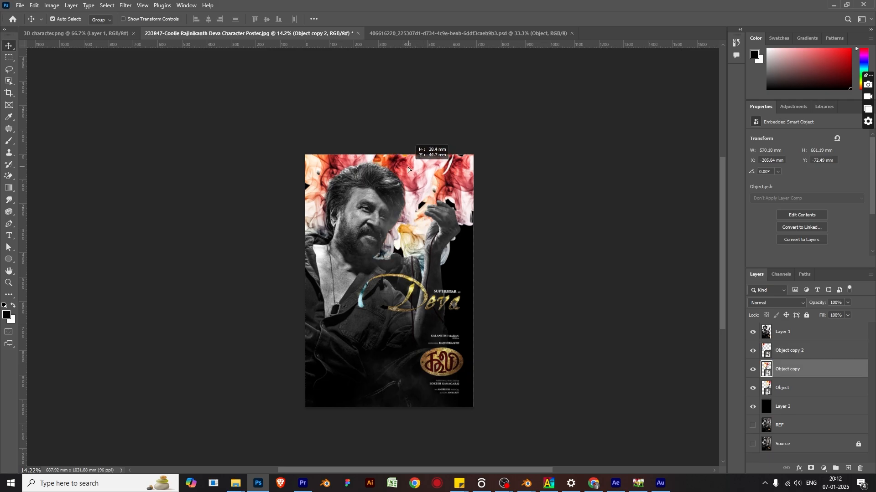
{"action": "left_click_drag", "start_coordinate": [525, 179], "coordinate": [427, 124]}
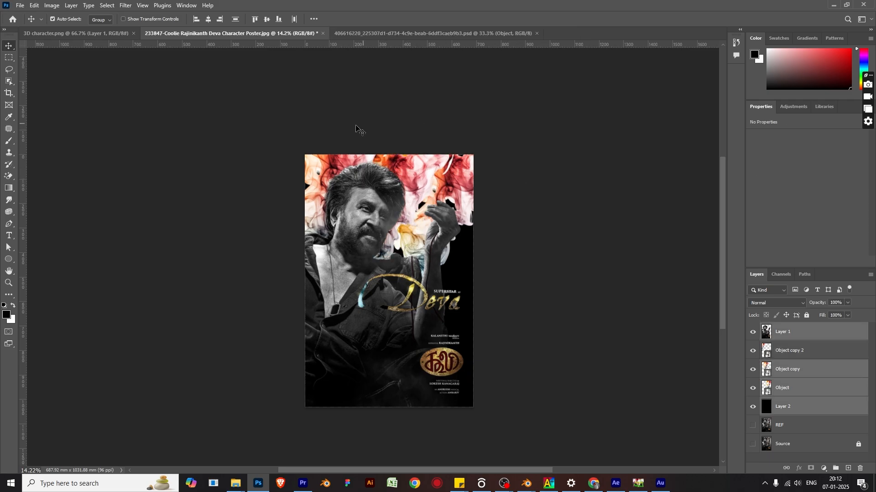
Merge the Object, Object copy and Object copy 2 smoke layers into one layer.
{"action": "right_click", "coordinate": [808, 349]}
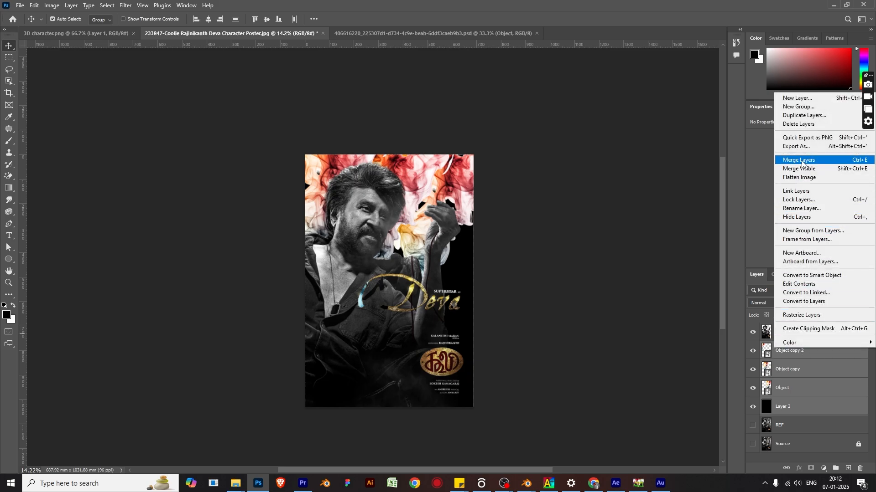
{"action": "left_click", "coordinate": [798, 397]}
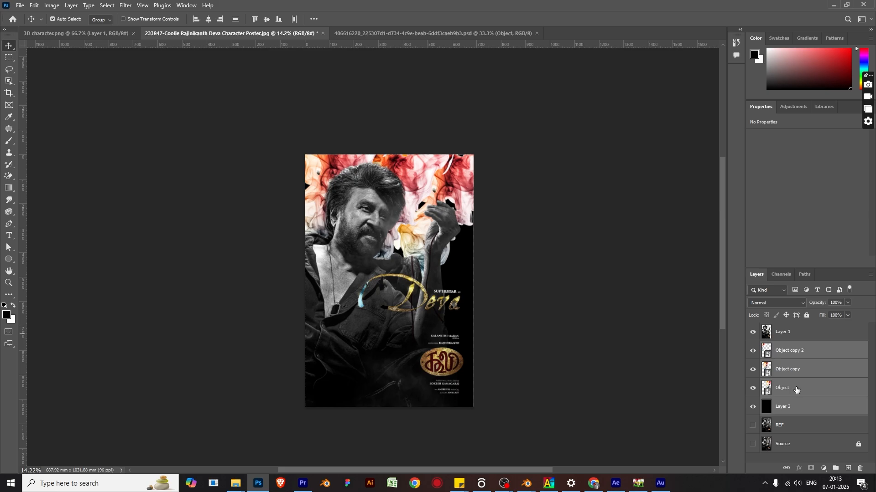
{"action": "left_click", "coordinate": [797, 389]}
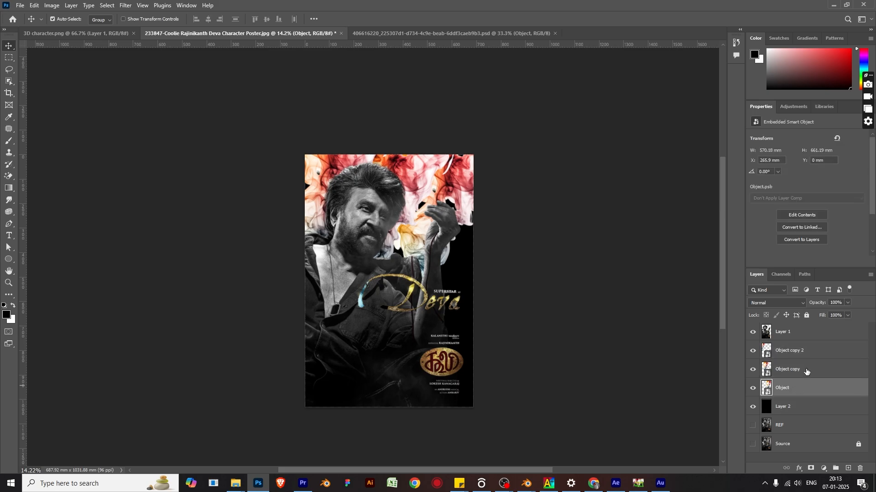
{"action": "left_click", "coordinate": [807, 369], "text": "ctrl"}
{"action": "left_click", "coordinate": [809, 356], "text": "ctrl"}
{"action": "right_click", "coordinate": [809, 354]}
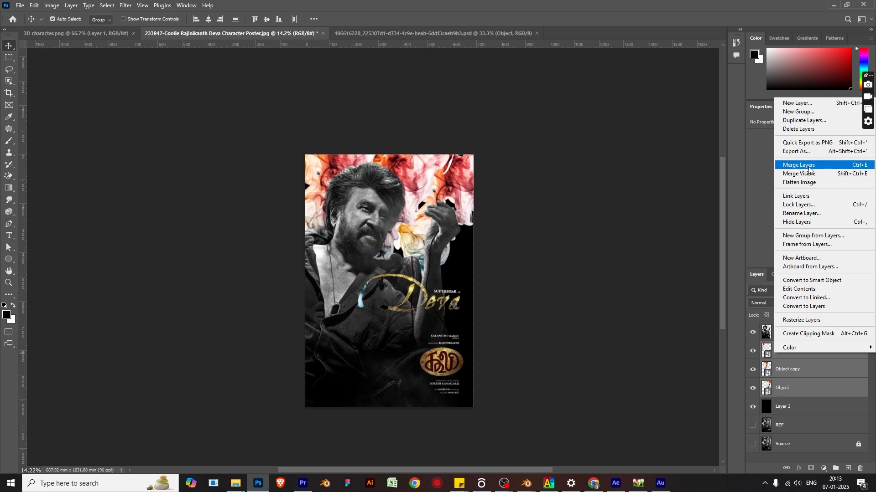
{"action": "left_click", "coordinate": [809, 166]}
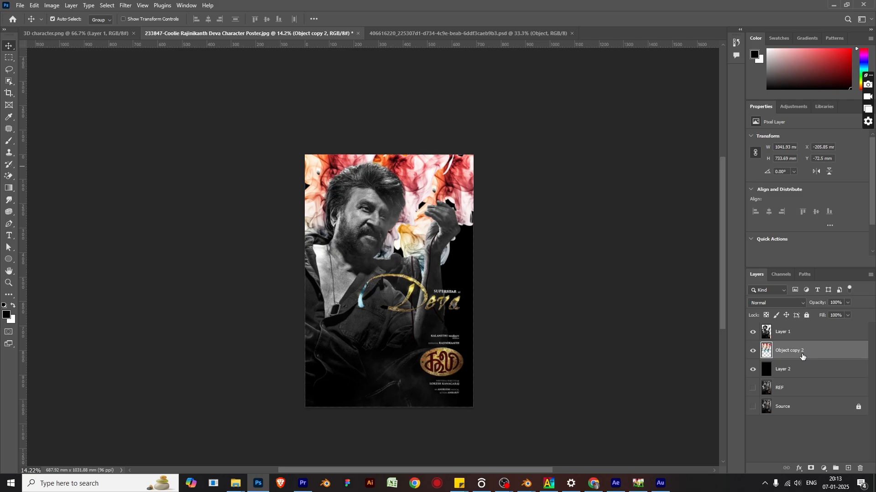
Toggle the merged smoke layer's visibility to compare the poster with and without the smoke.
{"action": "left_click", "coordinate": [752, 351]}
{"action": "left_click", "coordinate": [753, 351]}
{"action": "left_click", "coordinate": [753, 351]}
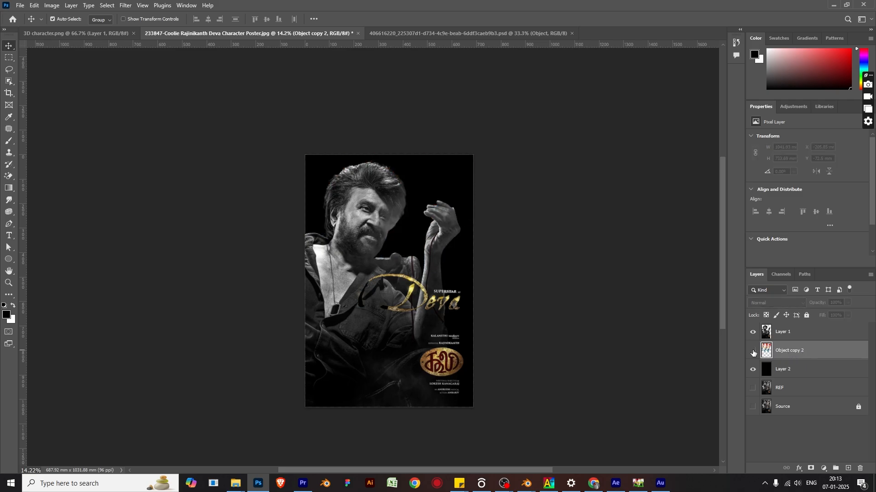
{"action": "left_click", "coordinate": [753, 351]}
{"action": "left_click", "coordinate": [753, 351]}
{"action": "left_click", "coordinate": [753, 351]}
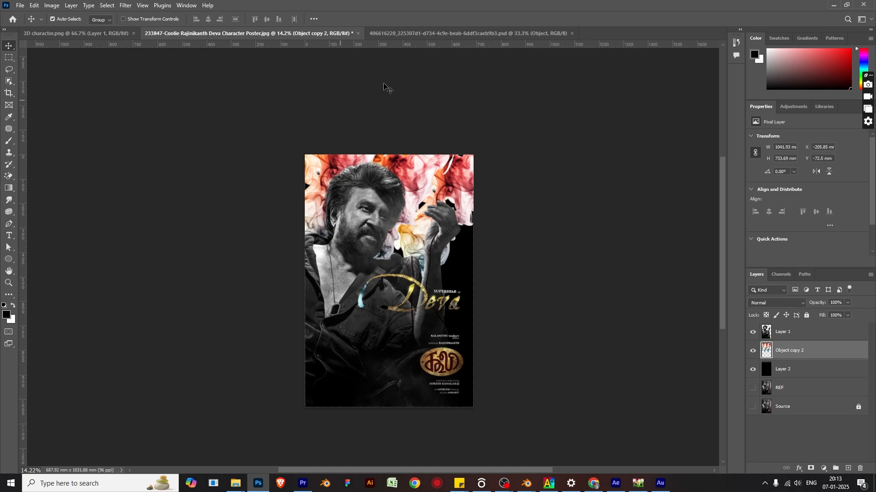
Open the downloaded 91061490_Blue fire -13 PSD from Chrome's downloads and bring its Object layer into the poster beneath Layer 1.
{"action": "left_click", "coordinate": [594, 484]}
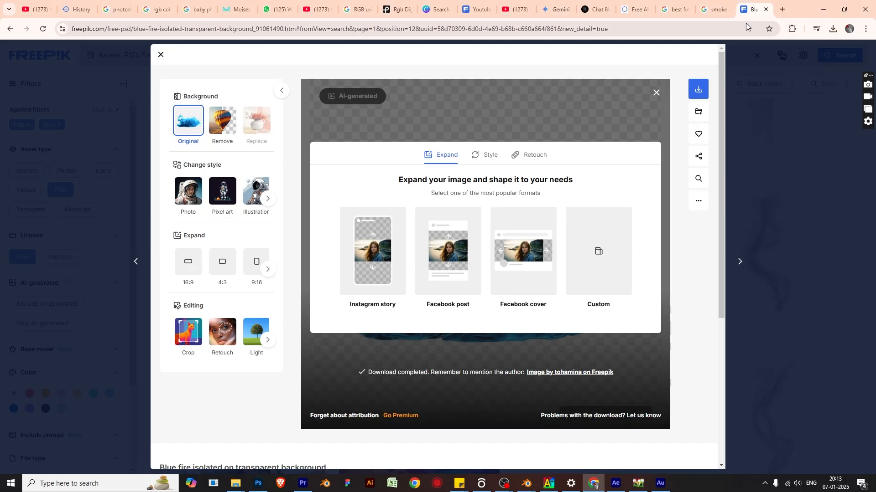
{"action": "left_click", "coordinate": [832, 29]}
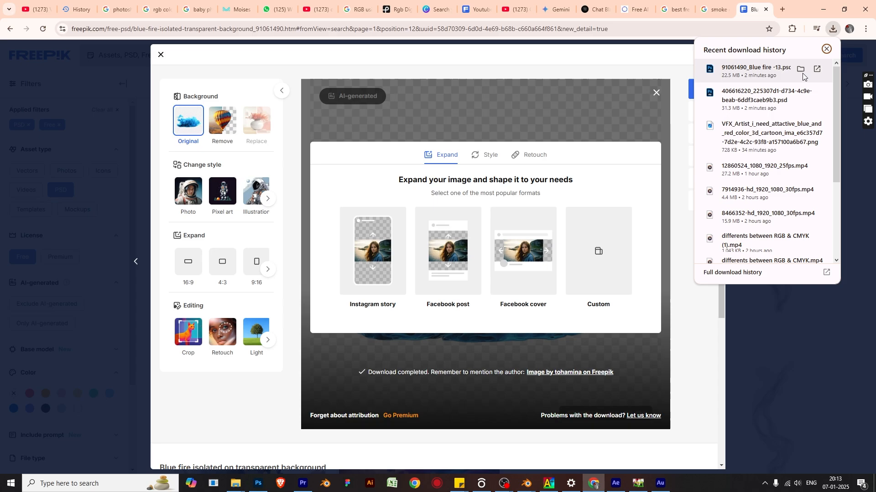
{"action": "left_click", "coordinate": [805, 72]}
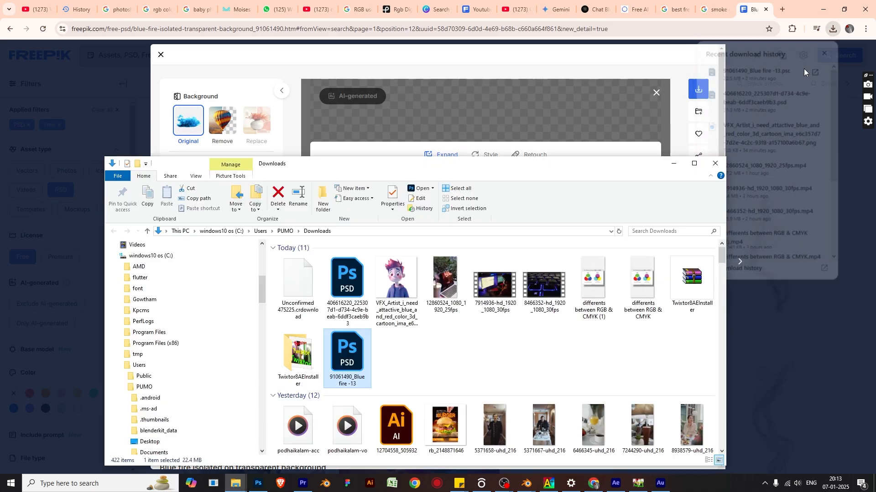
{"action": "double_click", "coordinate": [353, 359]}
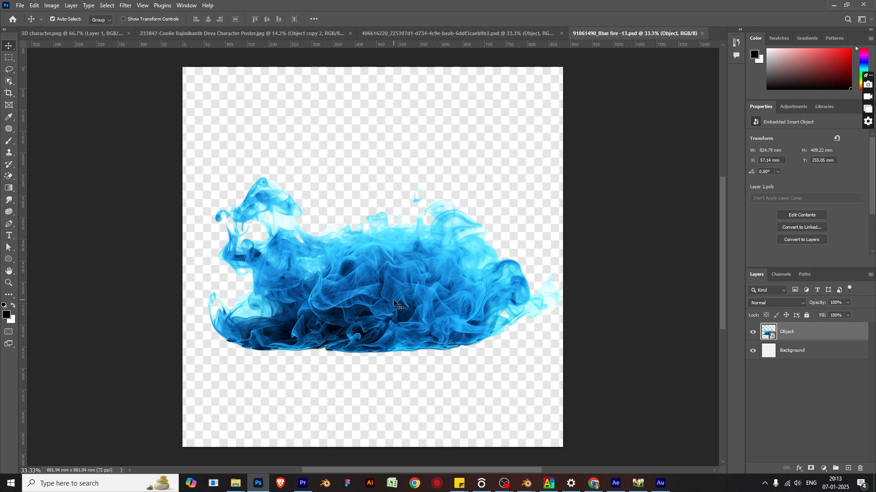
{"action": "left_click_drag", "start_coordinate": [395, 303], "coordinate": [311, 31]}
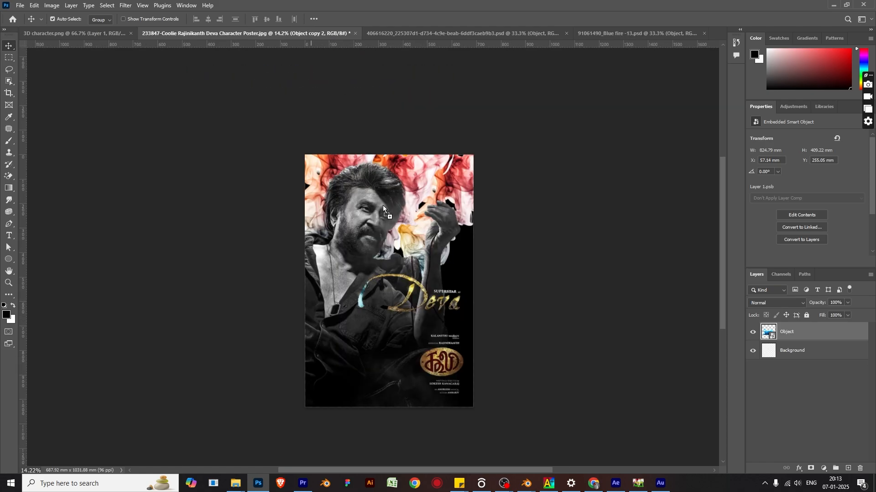
{"action": "left_click_drag", "start_coordinate": [382, 206], "coordinate": [448, 266]}
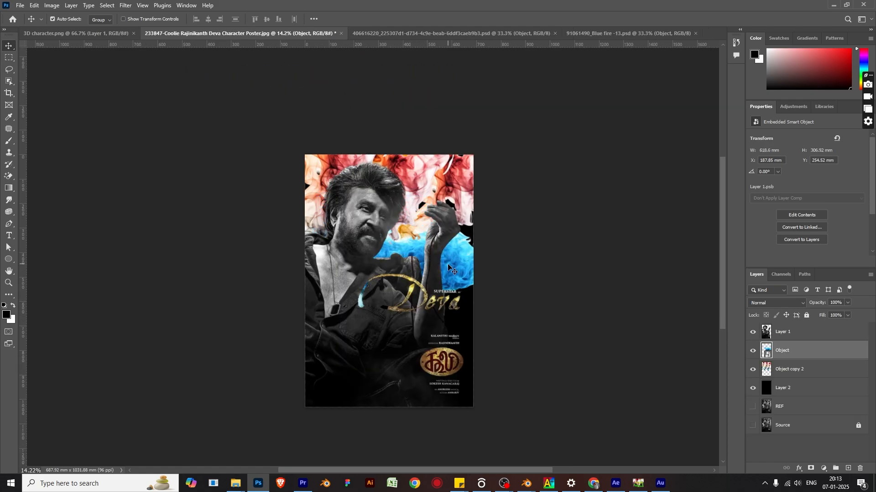
Enlarge the blue fire layer to about 949 by 589 mm and position it behind the man and his raised hand.
{"action": "key", "text": "ctrl+t"}
{"action": "left_click_drag", "start_coordinate": [502, 217], "coordinate": [582, 148]}
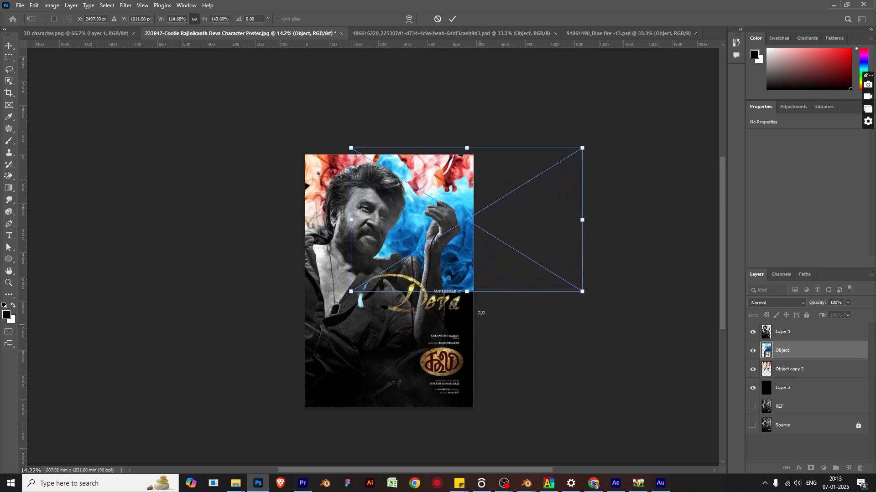
{"action": "left_click_drag", "start_coordinate": [457, 259], "coordinate": [395, 283]}
{"action": "left_click_drag", "start_coordinate": [520, 173], "coordinate": [553, 218]}
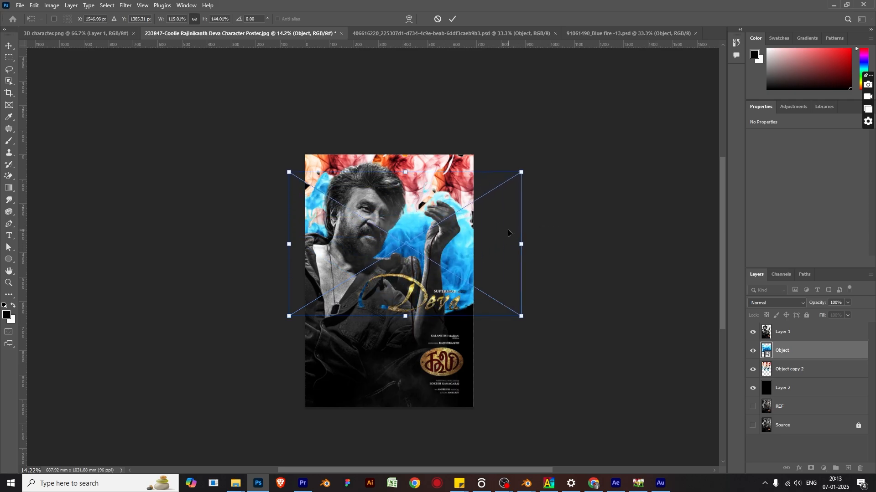
{"action": "key", "text": "Return"}
{"action": "left_click_drag", "start_coordinate": [506, 233], "coordinate": [480, 237]}
Try darkening blend modes on the blue fire layer, from Darken through Color Burn to Linear Burn.
{"action": "left_click", "coordinate": [787, 302]}
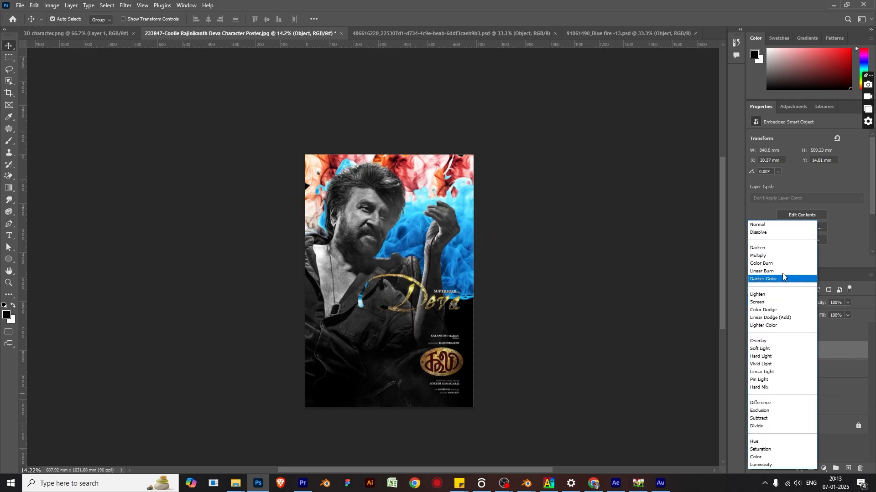
{"action": "left_click", "coordinate": [777, 250]}
{"action": "key", "text": "Down"}
{"action": "key", "text": "Down"}
{"action": "key", "text": "Down"}
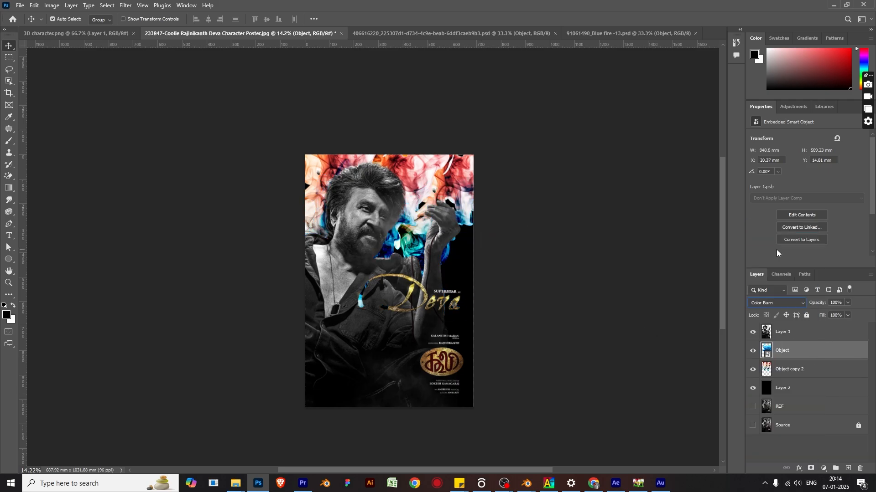
Move the merged colorful smoke layer sideways and slightly down, to about X -92 mm and Y -49 mm.
{"action": "left_click", "coordinate": [433, 176]}
{"action": "left_click_drag", "start_coordinate": [434, 175], "coordinate": [459, 173]}
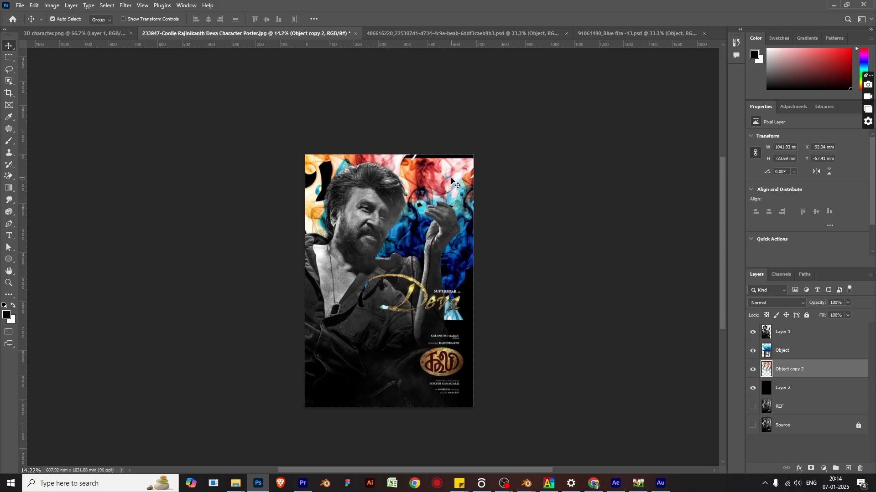
{"action": "key", "text": "Down"}
{"action": "key", "text": "Down"}
{"action": "key", "text": "Down"}
{"action": "key", "text": "Down"}
{"action": "key", "text": "Down"}
{"action": "key", "text": "Down"}
{"action": "key", "text": "Down"}
{"action": "key", "text": "Down"}
{"action": "key", "text": "Down"}
{"action": "key", "text": "Down"}
{"action": "key", "text": "Down"}
{"action": "key", "text": "Down"}
{"action": "key", "text": "Down"}
{"action": "key", "text": "Down"}
{"action": "key", "text": "Down"}
{"action": "key", "text": "Down"}
{"action": "key", "text": "Down"}
{"action": "key", "text": "Down"}
{"action": "key", "text": "Down"}
{"action": "key", "text": "Down"}
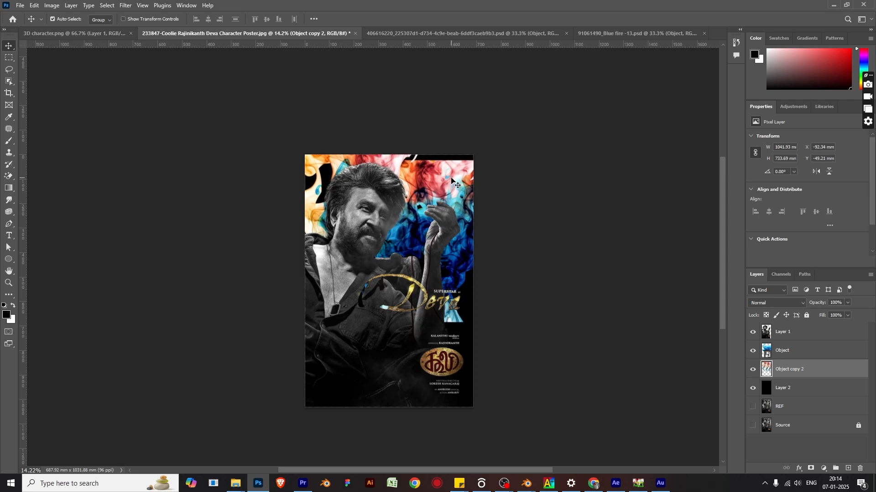
Lower the blue fire layer to about Y 134 mm with Color Burn blending, and nudge the colorful smoke slightly.
{"action": "left_click_drag", "start_coordinate": [465, 263], "coordinate": [474, 289]}
{"action": "left_click", "coordinate": [769, 303]}
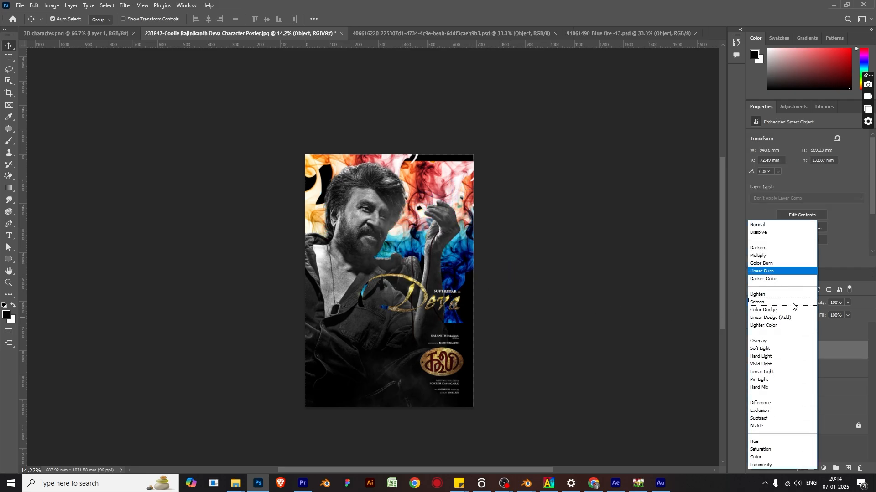
{"action": "left_click", "coordinate": [791, 264]}
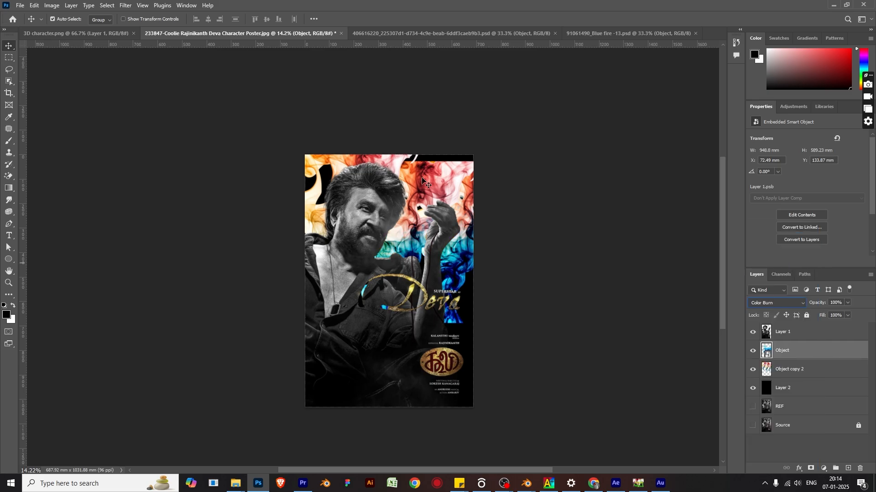
{"action": "left_click_drag", "start_coordinate": [422, 181], "coordinate": [426, 185]}
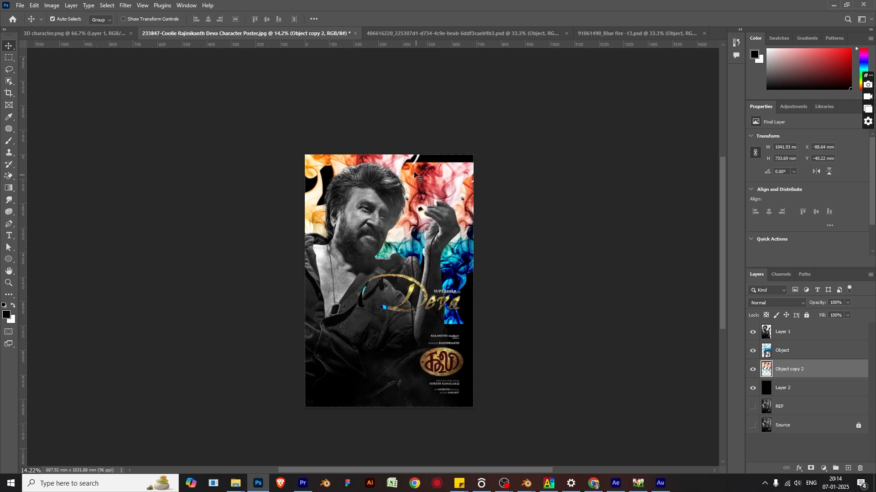
Hide the Object and Object copy 2 layers and switch to the Magic Wand Tool.
{"action": "left_click_drag", "start_coordinate": [753, 372], "coordinate": [753, 351]}
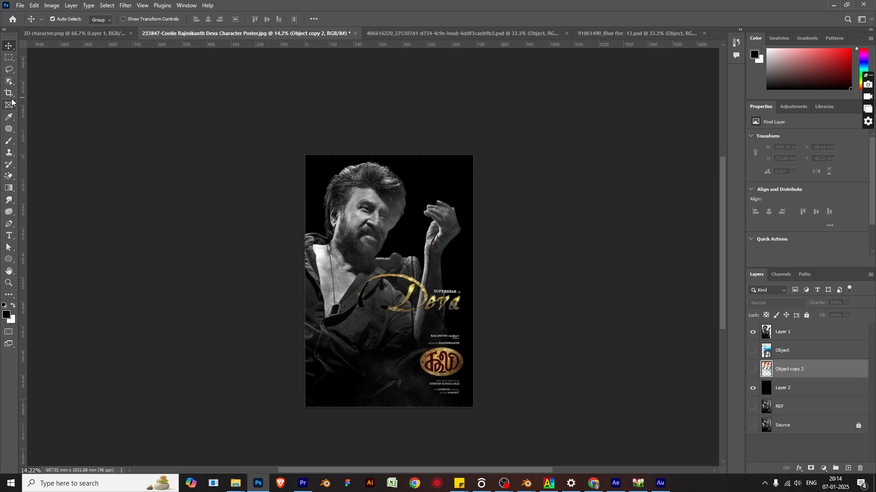
{"action": "left_click", "coordinate": [8, 81]}
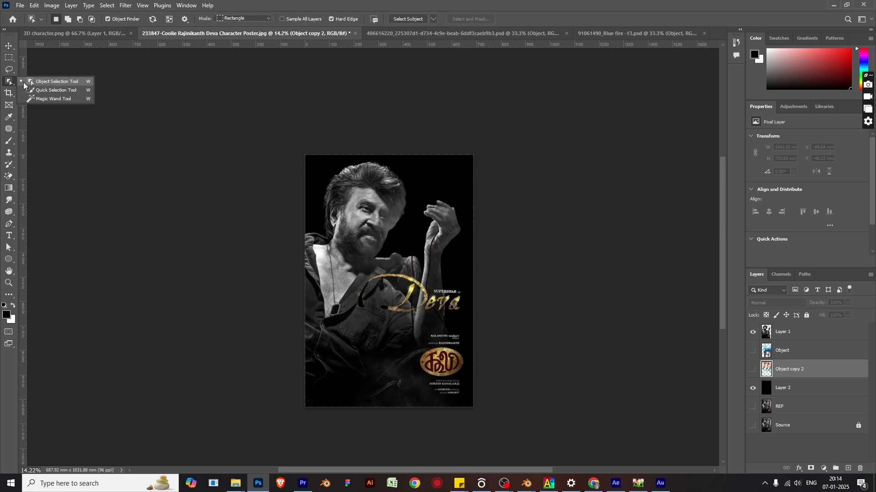
{"action": "left_click", "coordinate": [66, 99]}
Try a Magic Wand selection on the gold letter D of the Deva title, and deselect it.
{"action": "scroll", "coordinate": [412, 293], "scroll_direction": "up", "scroll_amount": 7}
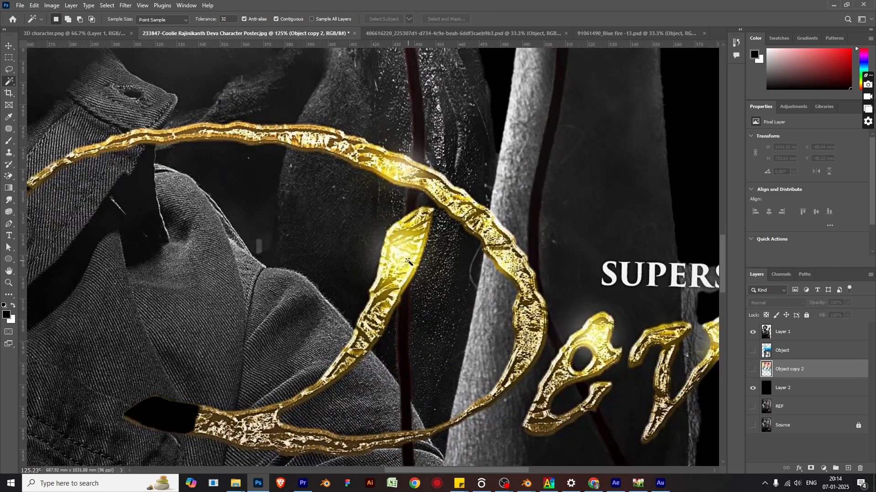
{"action": "scroll", "coordinate": [638, 277], "scroll_direction": "up", "scroll_amount": 2}
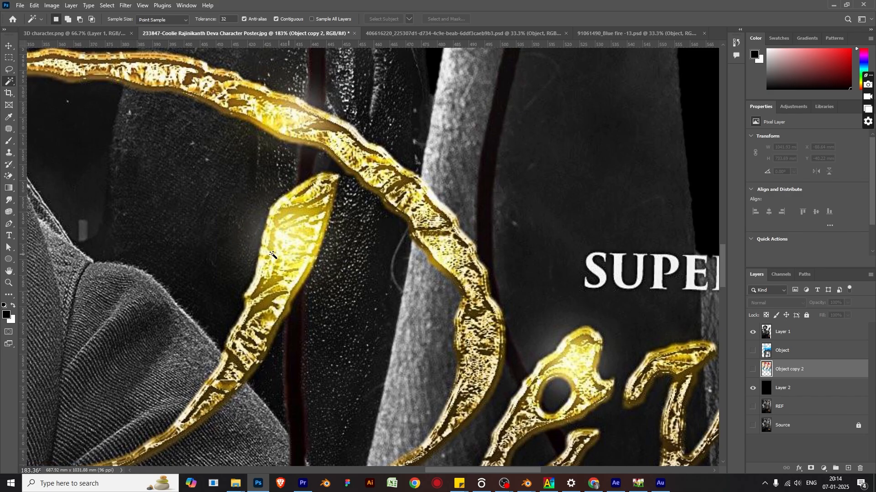
{"action": "left_click", "coordinate": [285, 243]}
{"action": "scroll", "coordinate": [284, 244], "scroll_direction": "down", "scroll_amount": 4}
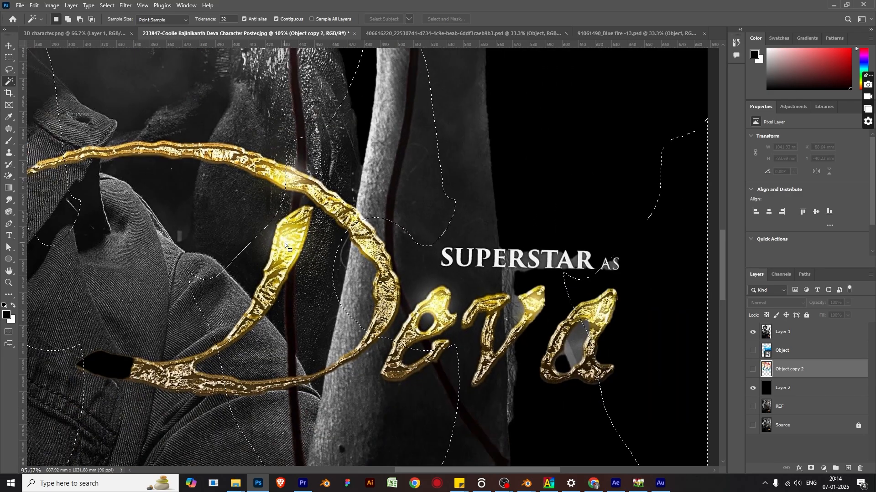
{"action": "key", "text": "ctrl+d"}
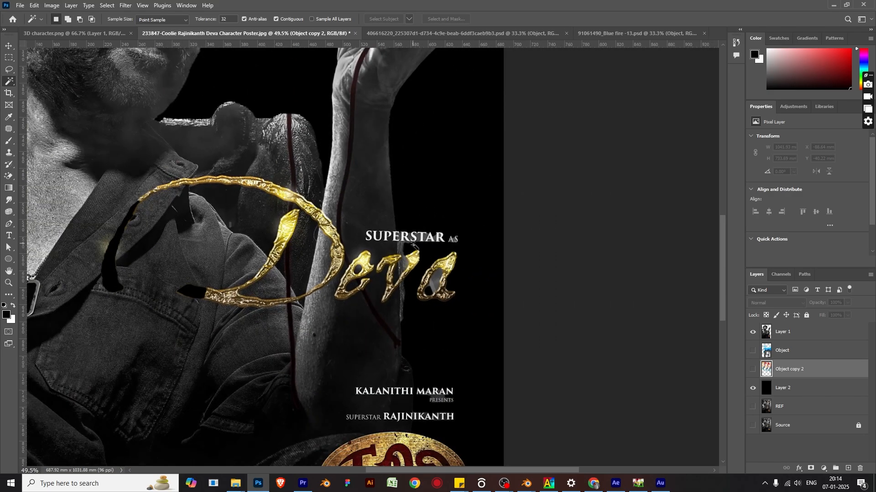
Make Layer 1 active and select the white letter U in SUPERSTAR with the Magic Wand.
{"action": "scroll", "coordinate": [378, 240], "scroll_direction": "up", "scroll_amount": 4}
{"action": "scroll", "coordinate": [377, 238], "scroll_direction": "up", "scroll_amount": 2}
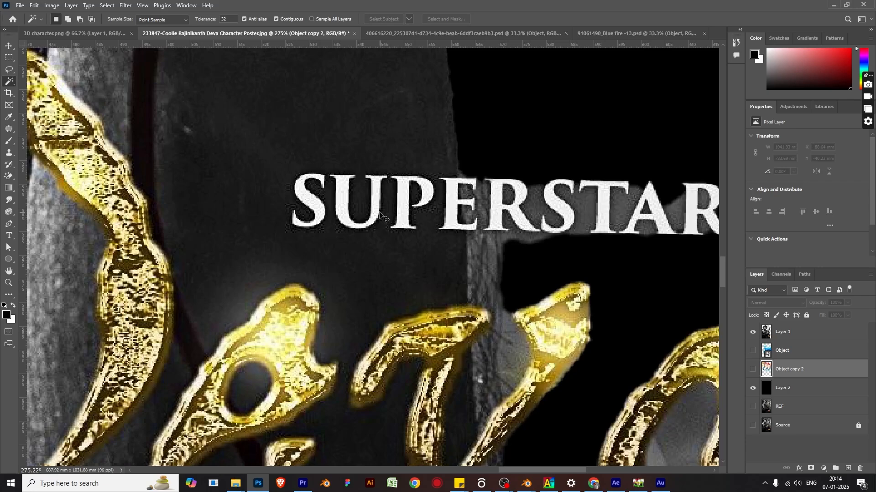
{"action": "left_click", "coordinate": [376, 208], "text": "ctrl"}
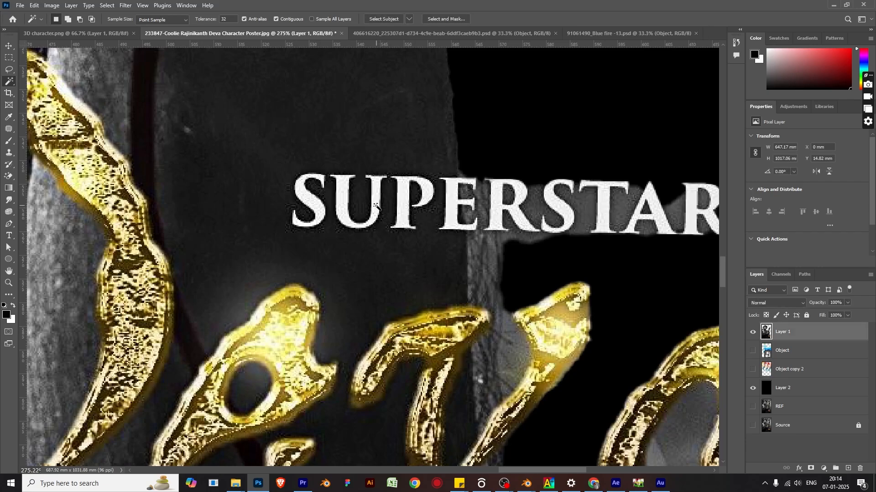
{"action": "left_click", "coordinate": [376, 204]}
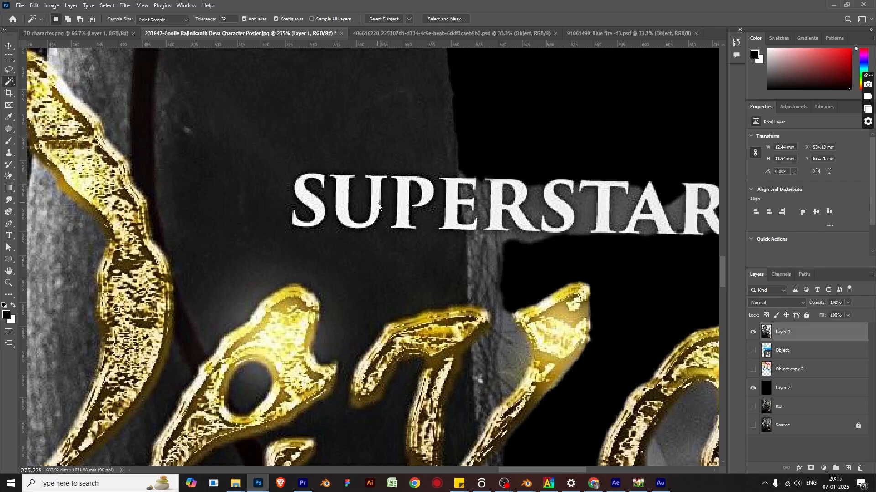
Deselect the letter U, try a Magic Wand selection on the gold letter V of the Deva title, and clear it.
{"action": "scroll", "coordinate": [444, 226], "scroll_direction": "down", "scroll_amount": 2}
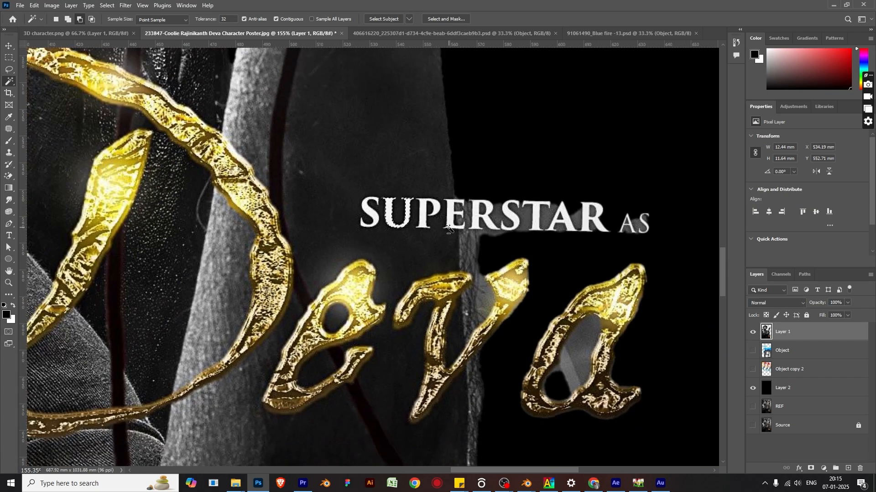
{"action": "key", "text": "ctrl+d"}
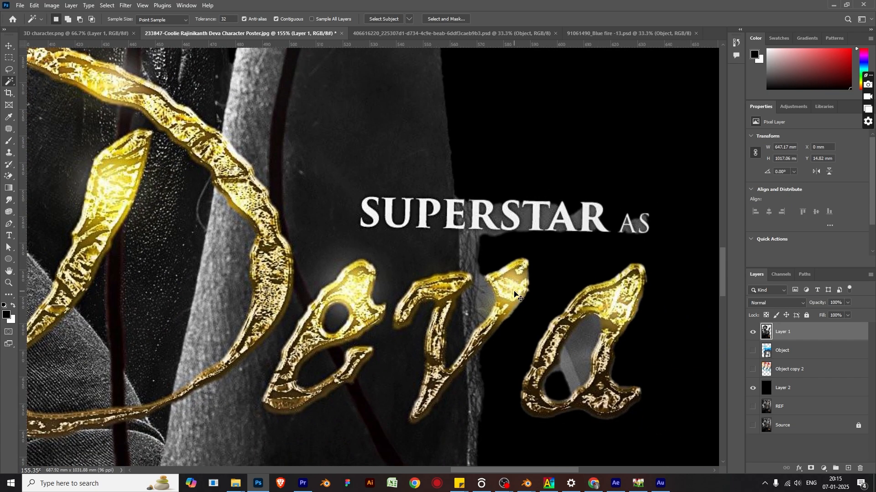
{"action": "left_click", "coordinate": [511, 292]}
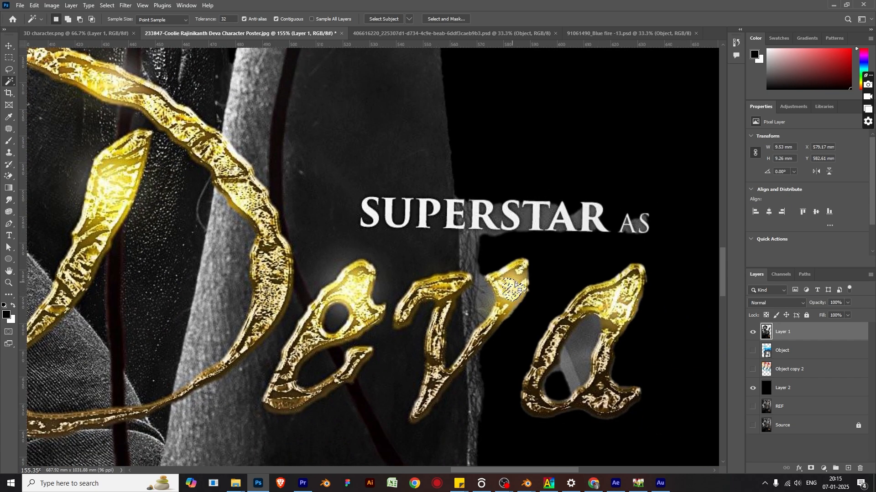
{"action": "scroll", "coordinate": [513, 298], "scroll_direction": "up", "scroll_amount": 6}
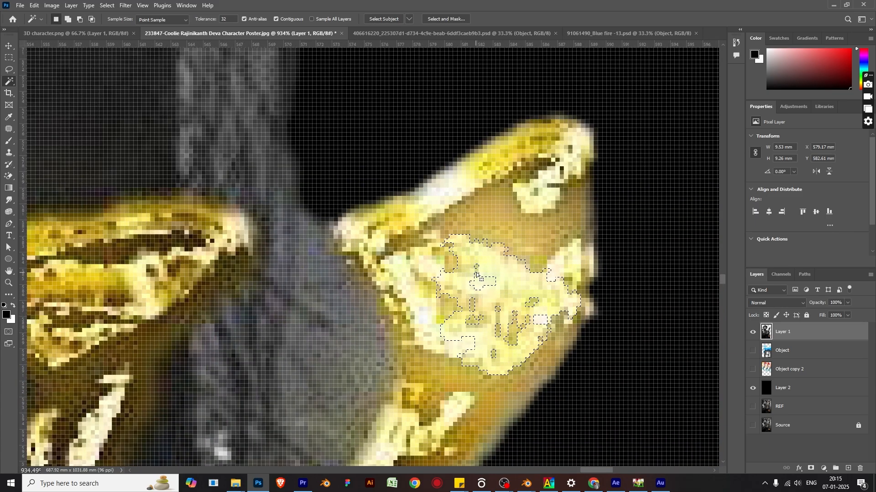
{"action": "scroll", "coordinate": [445, 259], "scroll_direction": "down", "scroll_amount": 4}
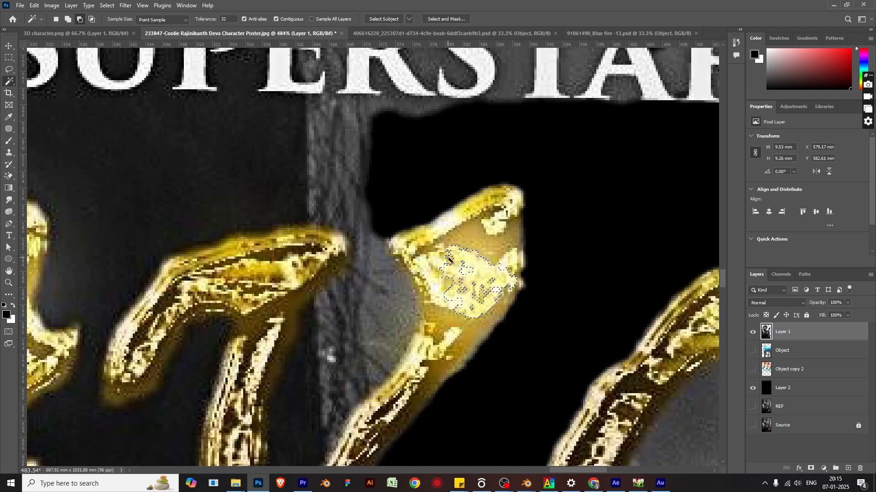
{"action": "scroll", "coordinate": [418, 212], "scroll_direction": "down", "scroll_amount": 2}
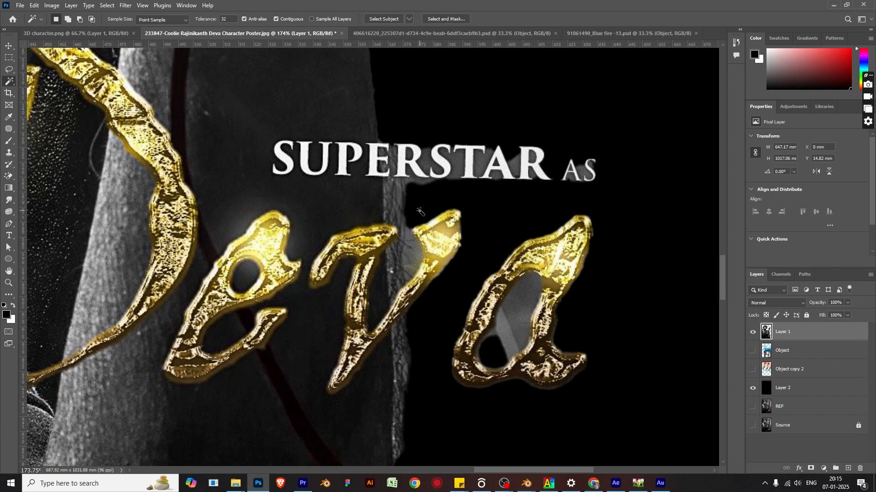
Try separate Magic Wand selections on the first S and the U of the white SUPERSTAR lettering.
{"action": "left_click_drag", "start_coordinate": [272, 162], "coordinate": [223, 199]}
{"action": "scroll", "coordinate": [196, 196], "scroll_direction": "up", "scroll_amount": 3}
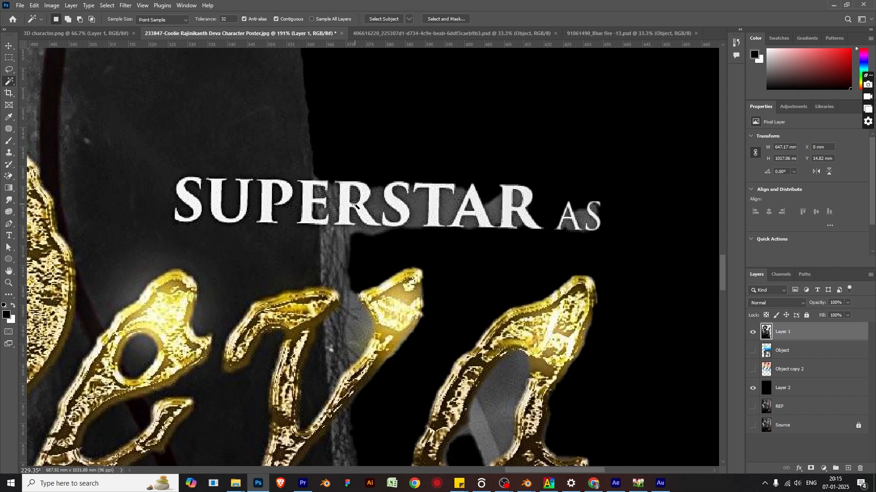
{"action": "left_click", "coordinate": [152, 208]}
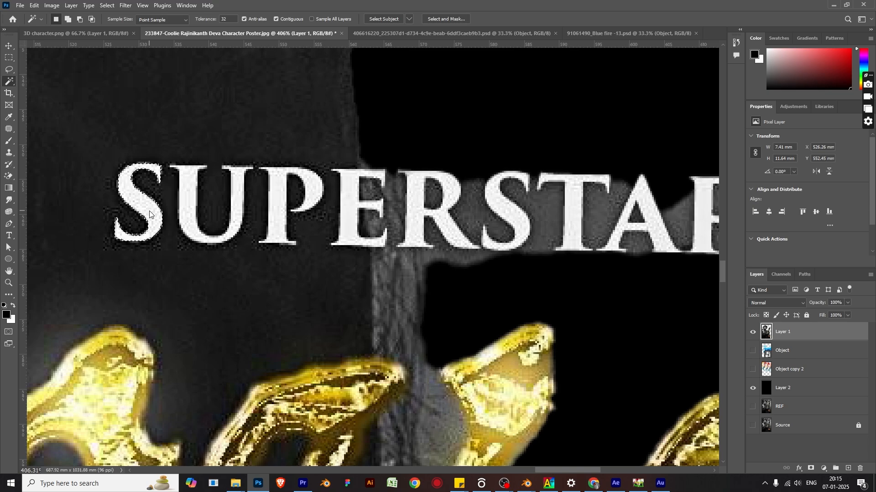
{"action": "left_click", "coordinate": [194, 203]}
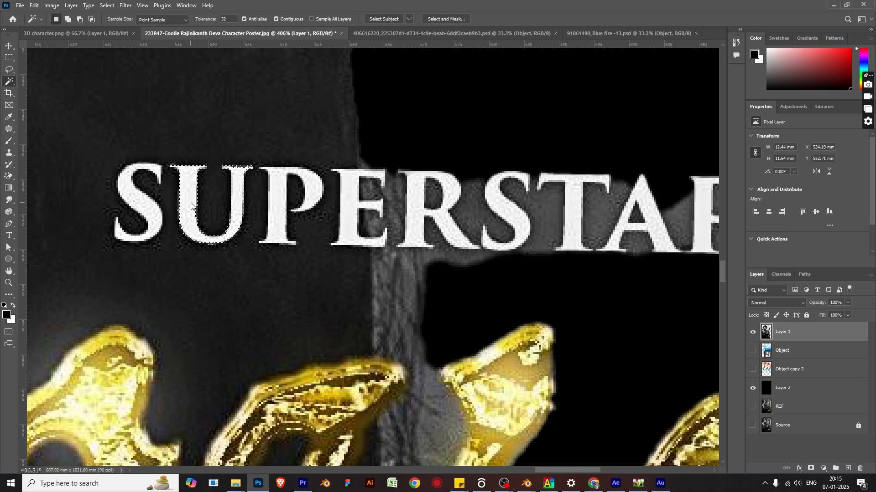
Select the letters S, U, P, E and R of SUPERSTAR with the Magic Wand, adding each to the selection.
{"action": "left_click", "coordinate": [136, 201]}
{"action": "left_click", "coordinate": [187, 203], "text": "shift"}
{"action": "left_click", "coordinate": [279, 214]}
{"action": "left_click", "coordinate": [351, 218]}
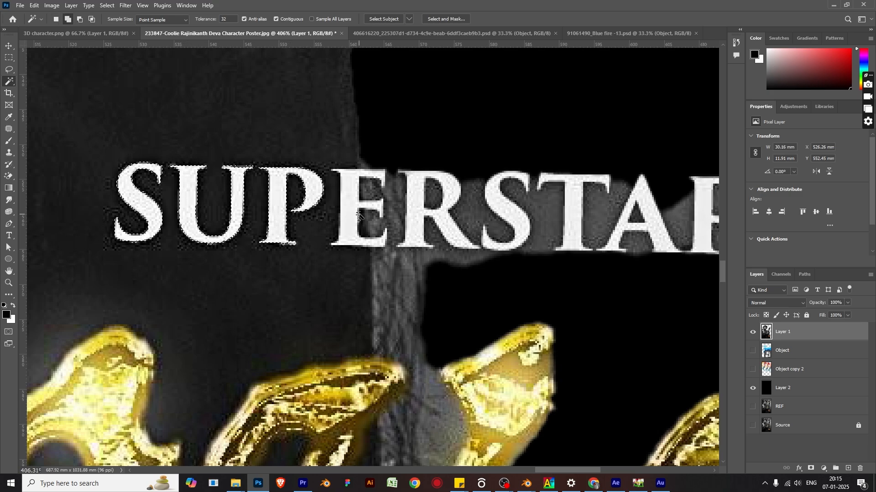
{"action": "left_click", "coordinate": [416, 223], "text": "shift"}
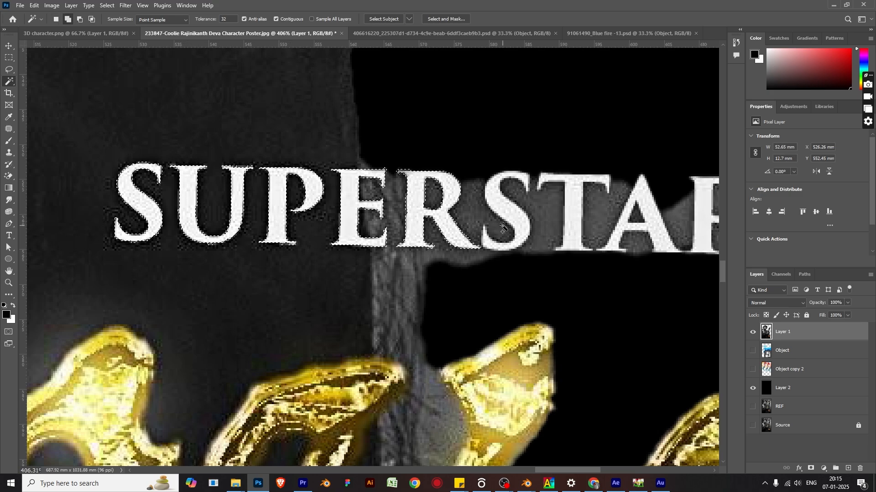
Add the remaining letters S, T, A and R of SUPERSTAR to the Magic Wand selection.
{"action": "scroll", "coordinate": [482, 233], "scroll_direction": "down", "scroll_amount": 5}
{"action": "left_click_drag", "start_coordinate": [501, 245], "coordinate": [296, 284]}
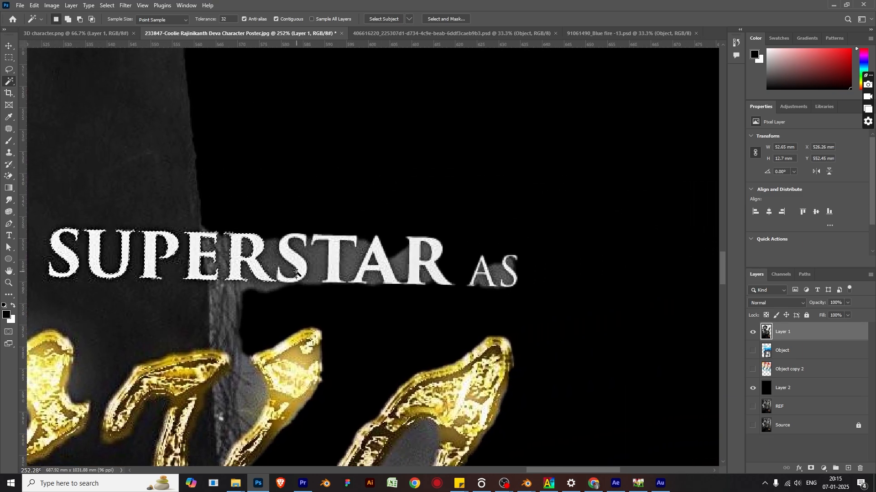
{"action": "left_click", "coordinate": [299, 265], "text": "shift"}
{"action": "left_click", "coordinate": [333, 262]}
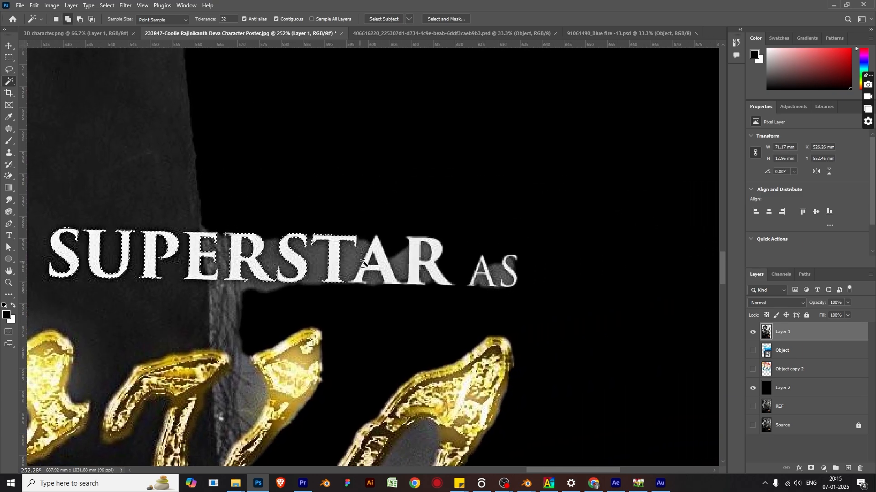
{"action": "left_click", "coordinate": [381, 257]}
{"action": "left_click", "coordinate": [420, 269]}
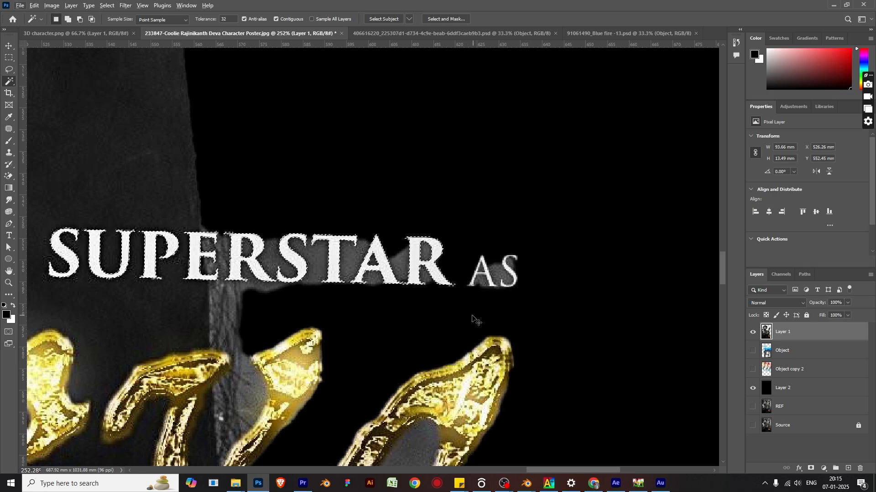
Copy the selected SUPERSTAR lettering to a new layer and hide Layer 1 to inspect the isolated text.
{"action": "key", "text": "ctrl+j"}
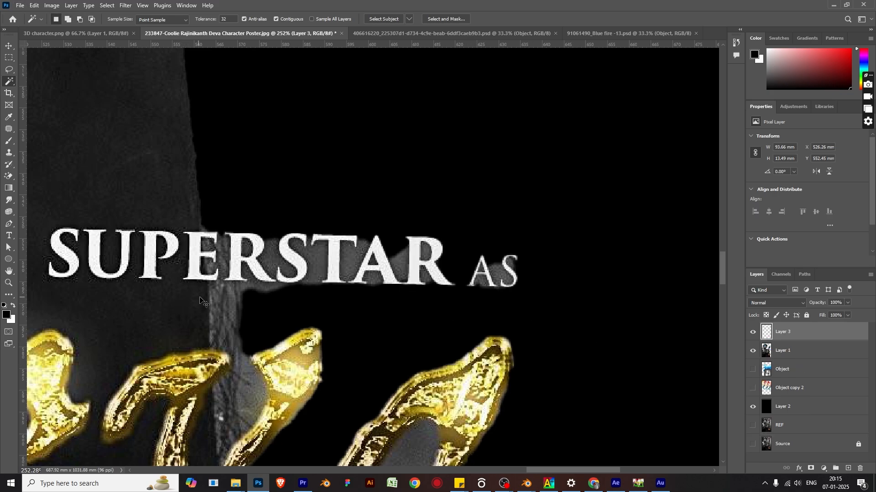
{"action": "left_click", "coordinate": [753, 352]}
{"action": "scroll", "coordinate": [442, 274], "scroll_direction": "down", "scroll_amount": 10}
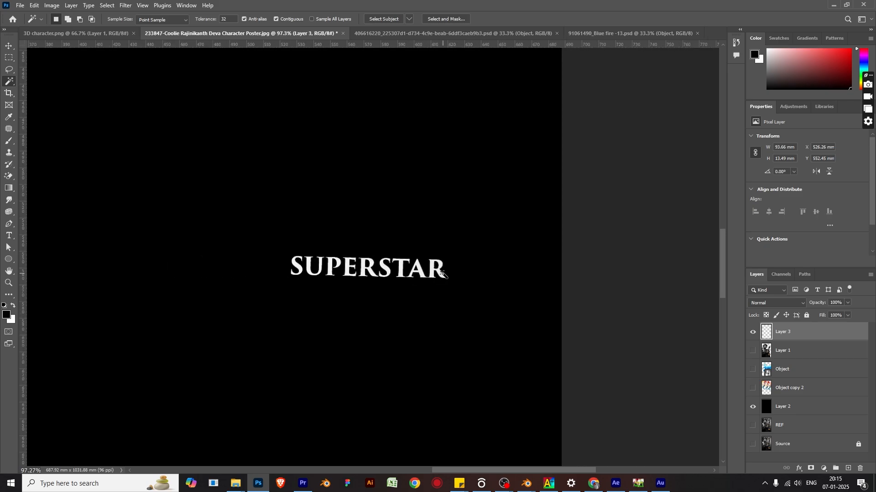
{"action": "scroll", "coordinate": [445, 275], "scroll_direction": "down", "scroll_amount": 2}
{"action": "scroll", "coordinate": [445, 276], "scroll_direction": "up", "scroll_amount": 8}
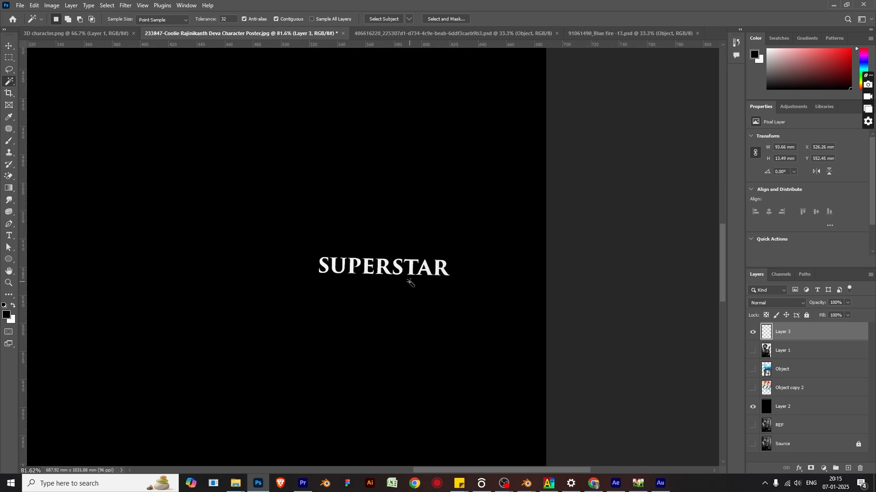
{"action": "left_click_drag", "start_coordinate": [357, 295], "coordinate": [478, 292]}
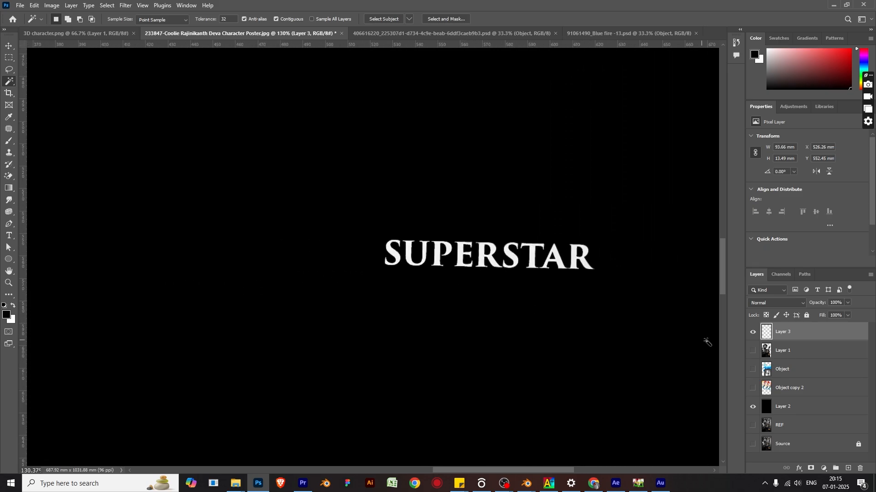
Show Layer 1 again and switch from the Magic Wand to the Move Tool.
{"action": "left_click", "coordinate": [753, 351]}
{"action": "scroll", "coordinate": [399, 310], "scroll_direction": "down", "scroll_amount": 5}
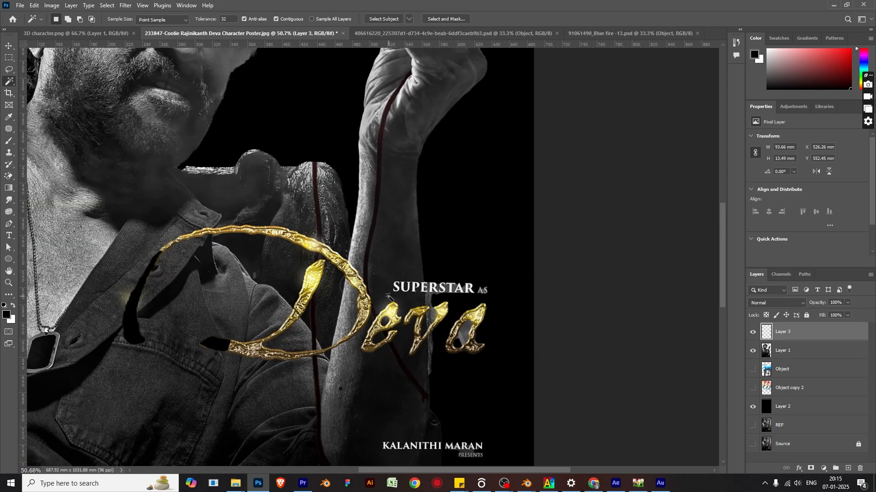
{"action": "scroll", "coordinate": [449, 312], "scroll_direction": "down", "scroll_amount": 3}
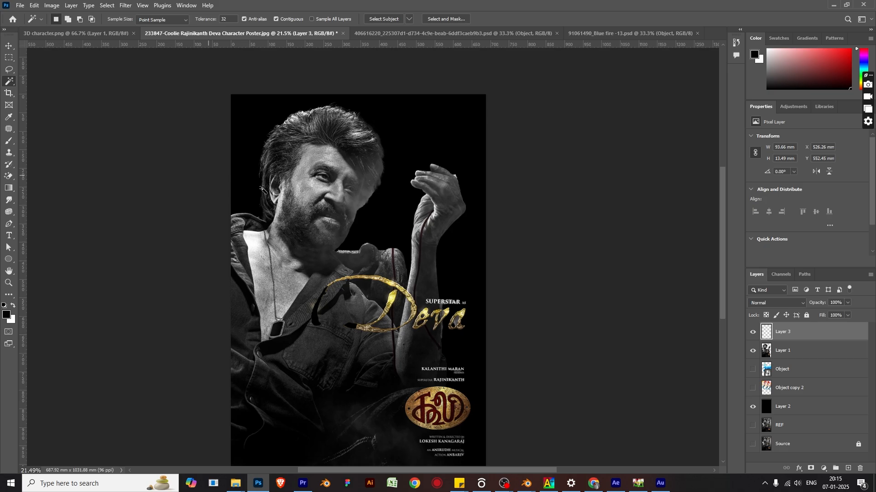
{"action": "right_click", "coordinate": [9, 82]}
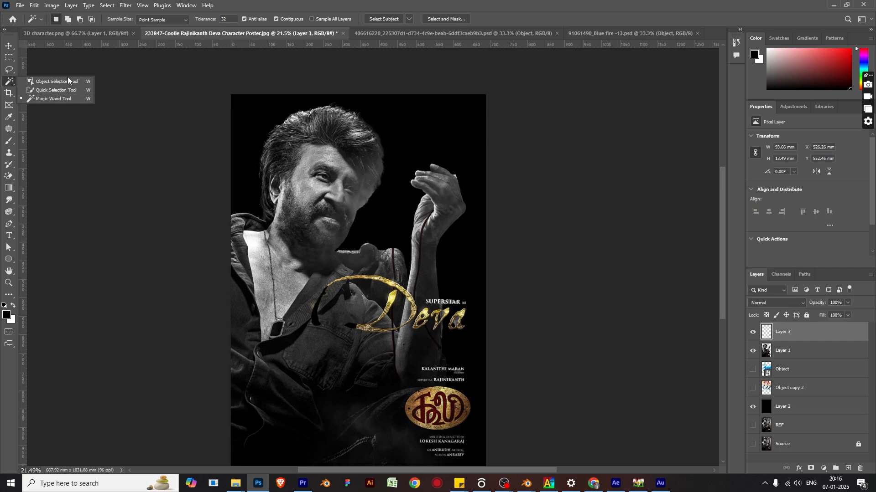
{"action": "left_click", "coordinate": [8, 46]}
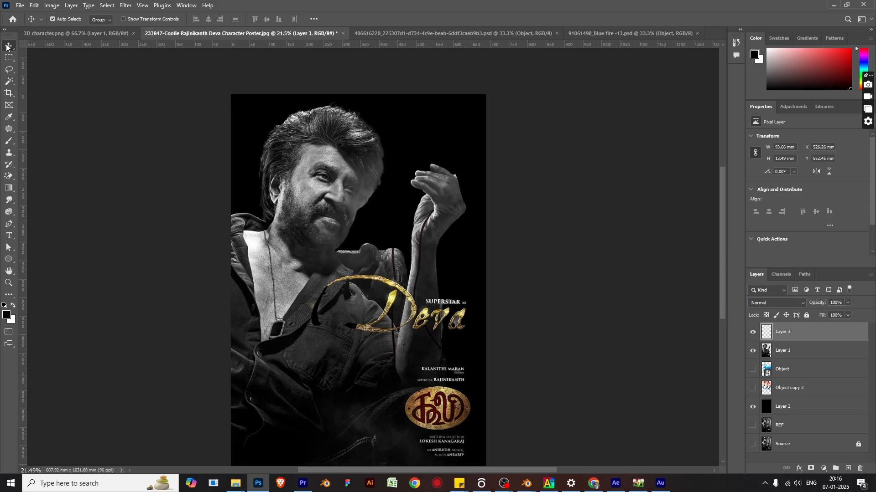